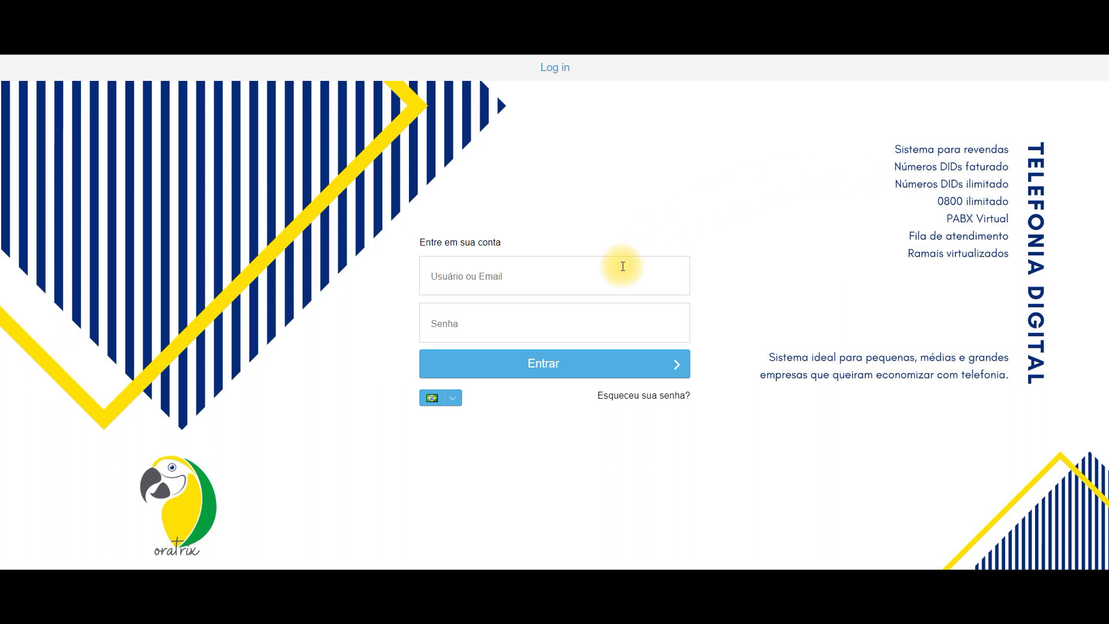
- Sign in to the panel using the browser's saved administrator login
click(616, 275)
click(587, 354)
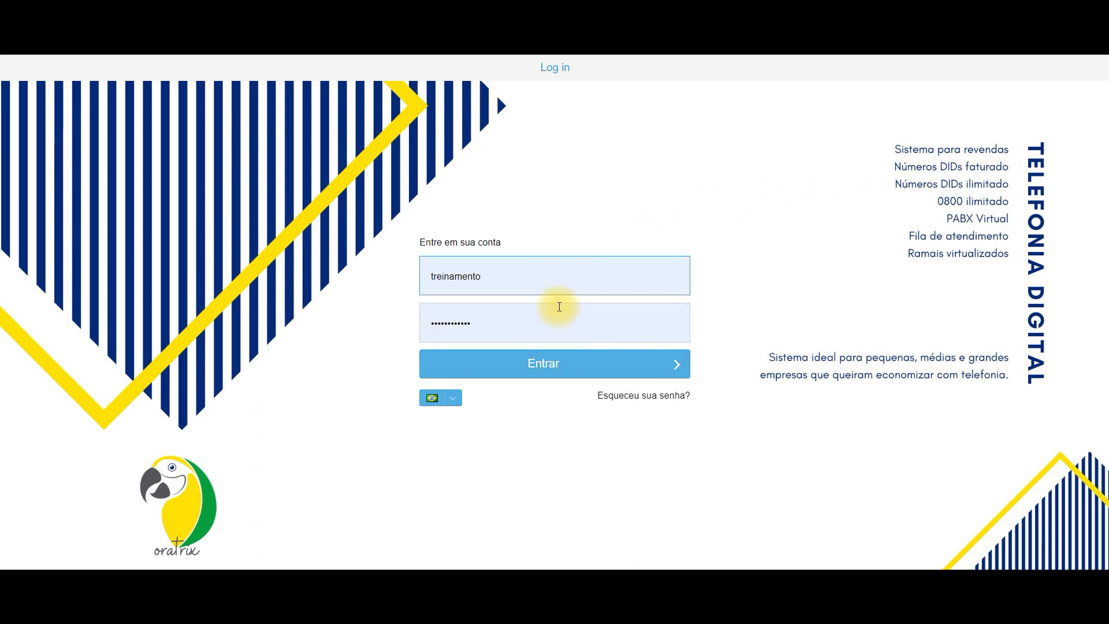
click(579, 368)
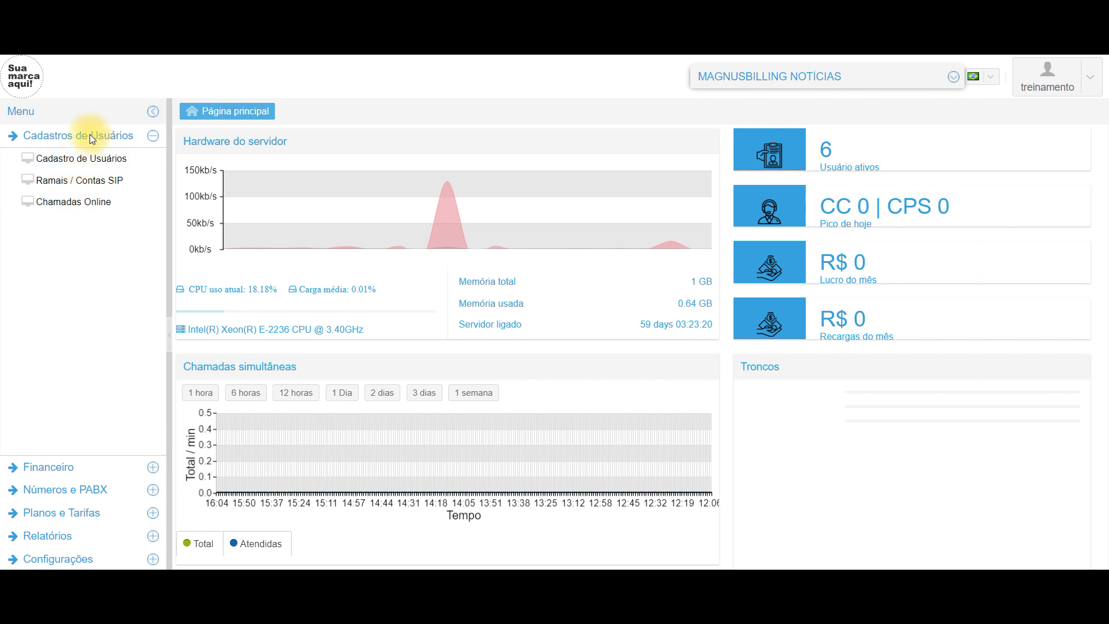
- Expand Financeiro, Números e PABX, Planos e Tarifas and Cadastros de Usuários, then open Cadastro de Usuários
click(74, 467)
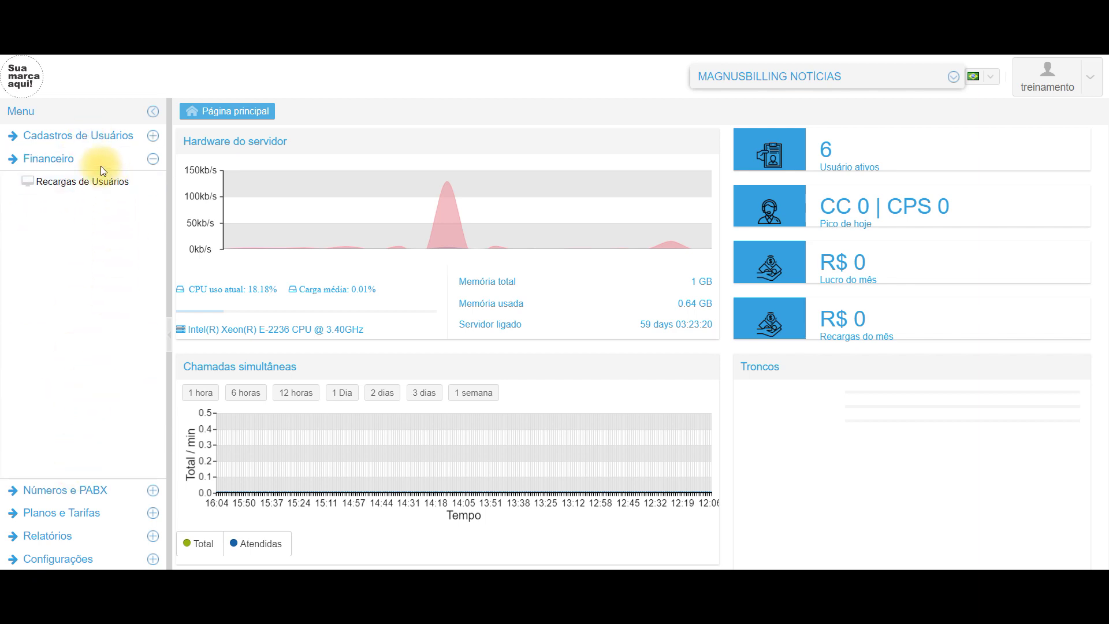
click(60, 490)
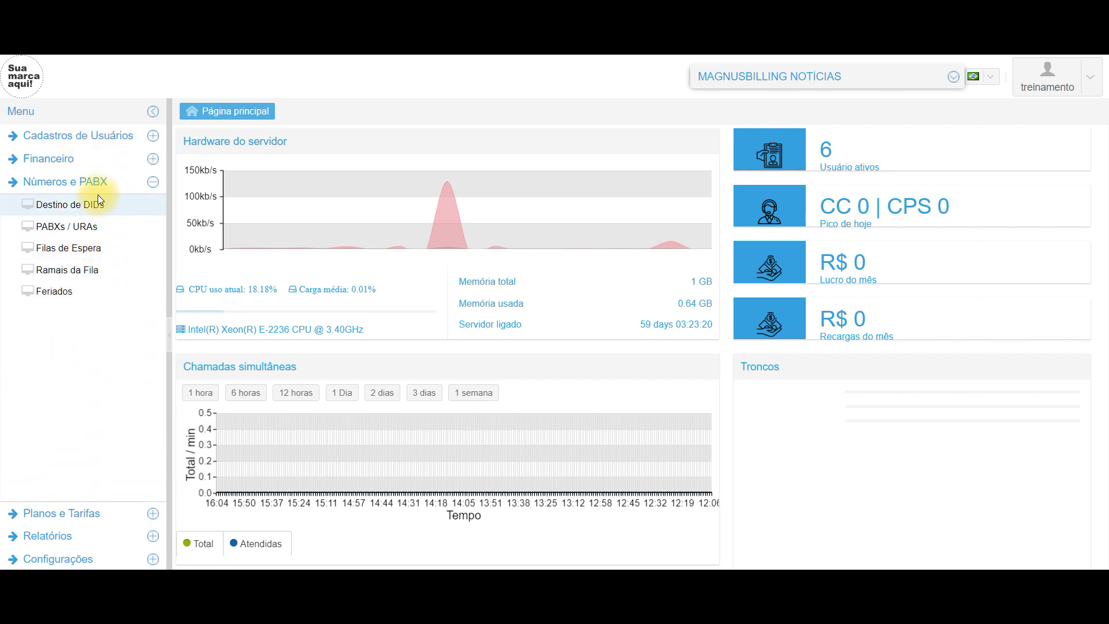
click(69, 520)
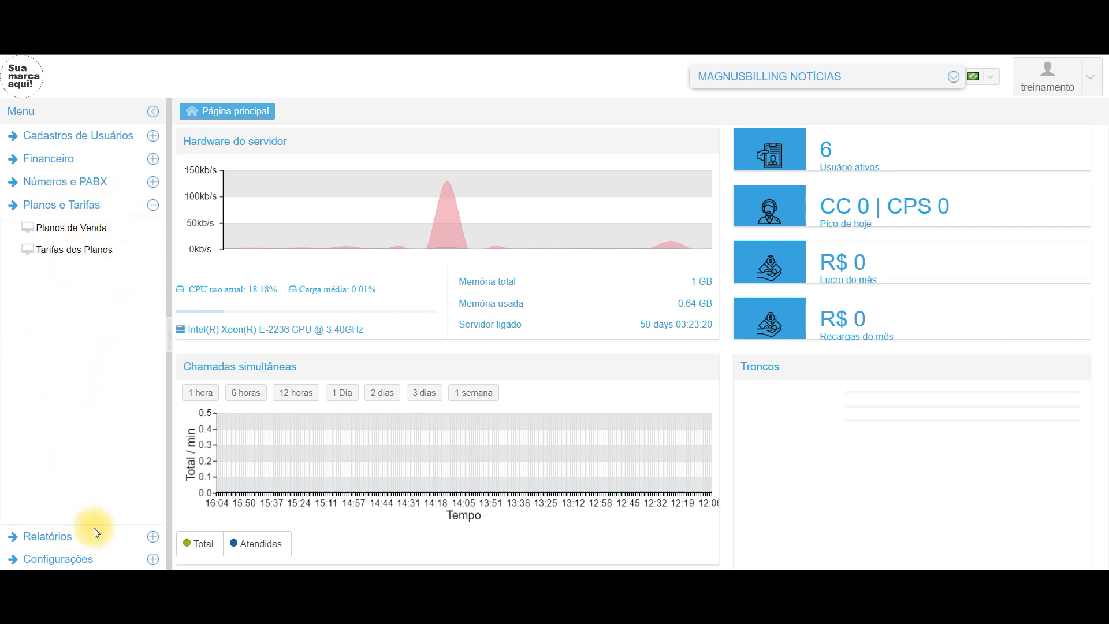
click(95, 136)
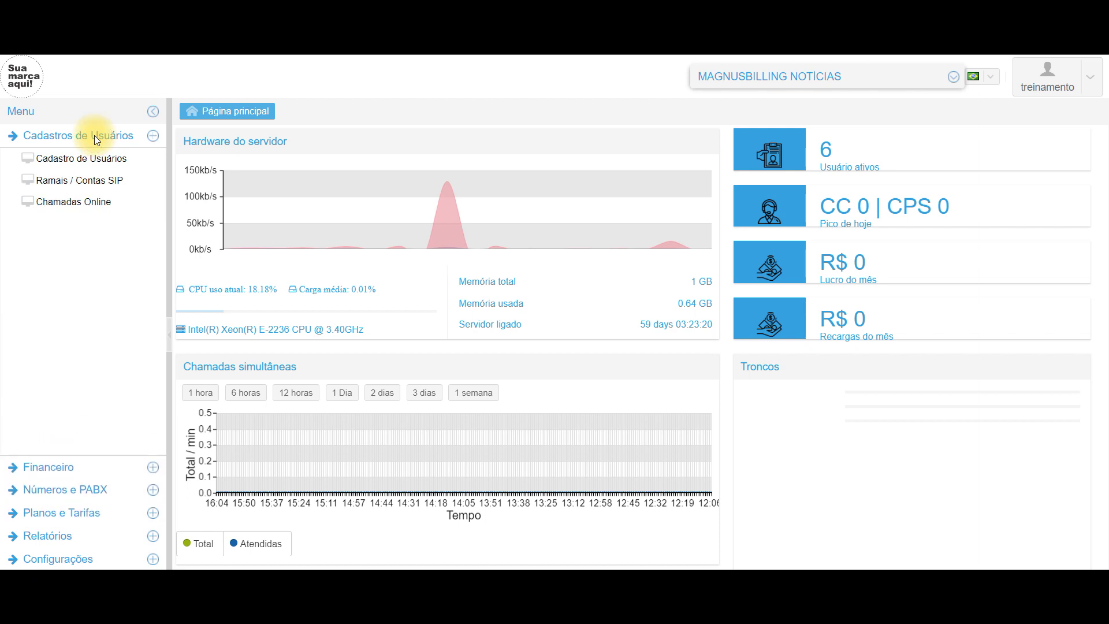
click(72, 160)
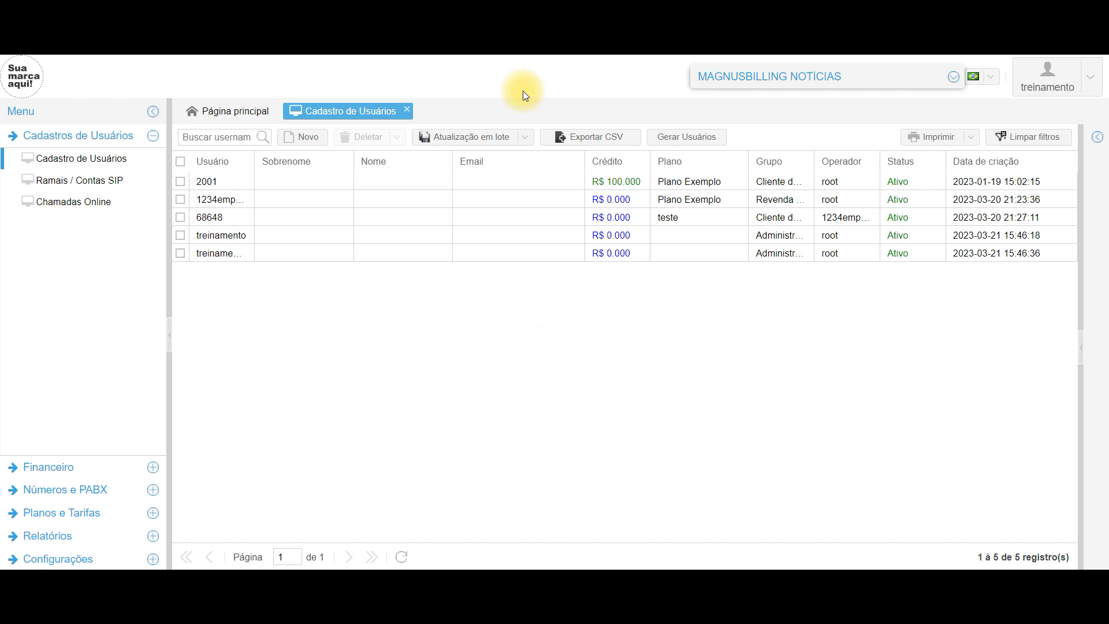
- Start a new user record and replace the generated username with 3001
click(304, 139)
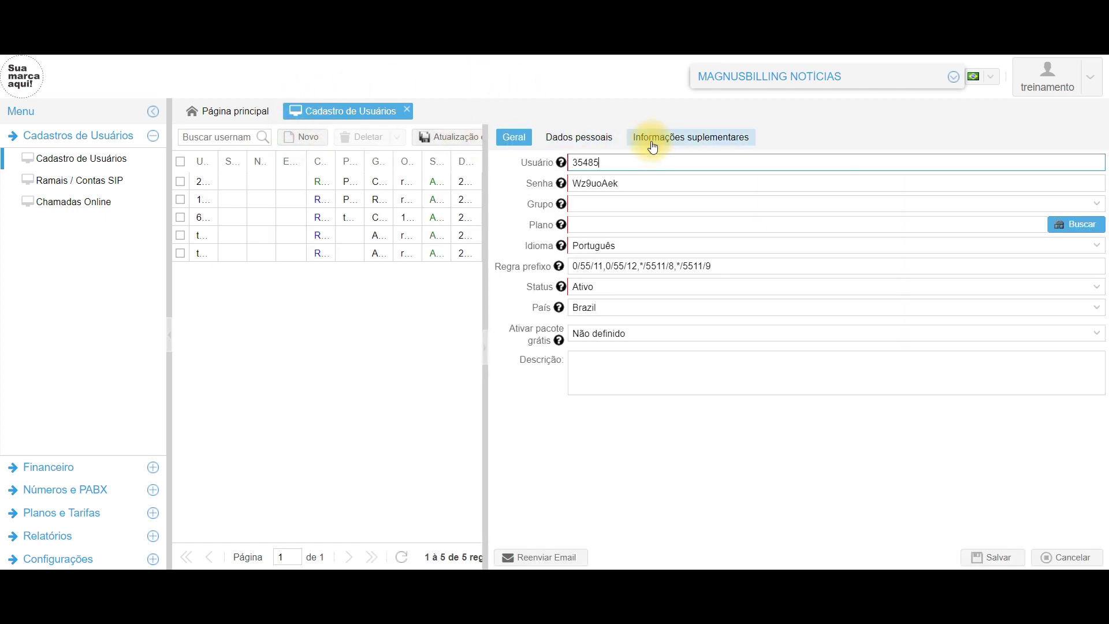
double_click(636, 163)
click(647, 163)
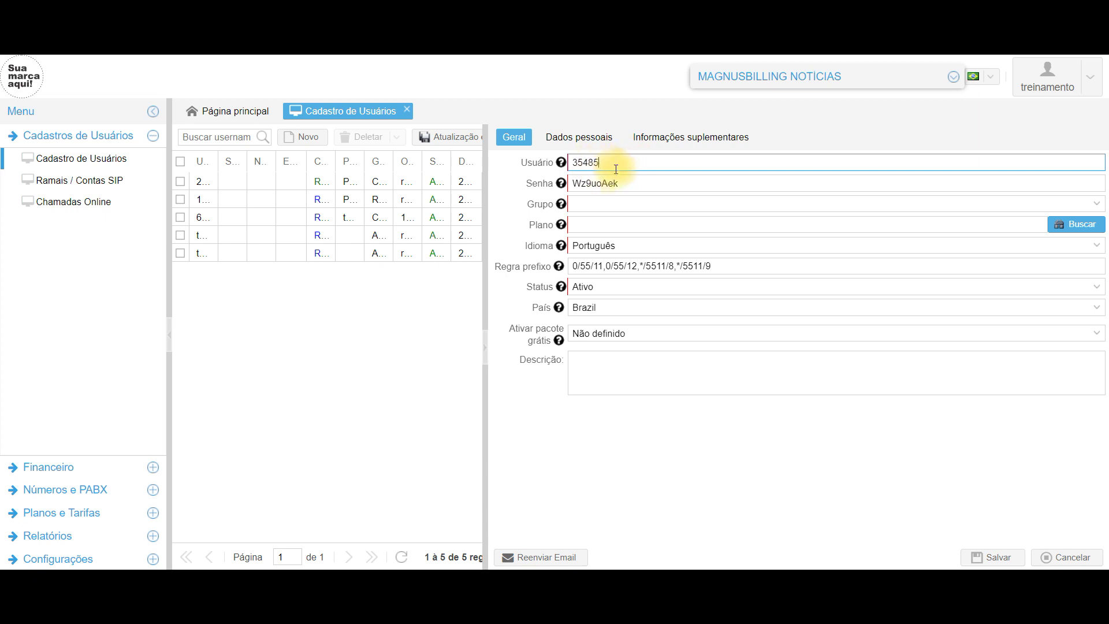
double_click(632, 163)
text(3001)
- Put the user in group Cliente de Ramal with plan Plano Exemplo and save
click(635, 205)
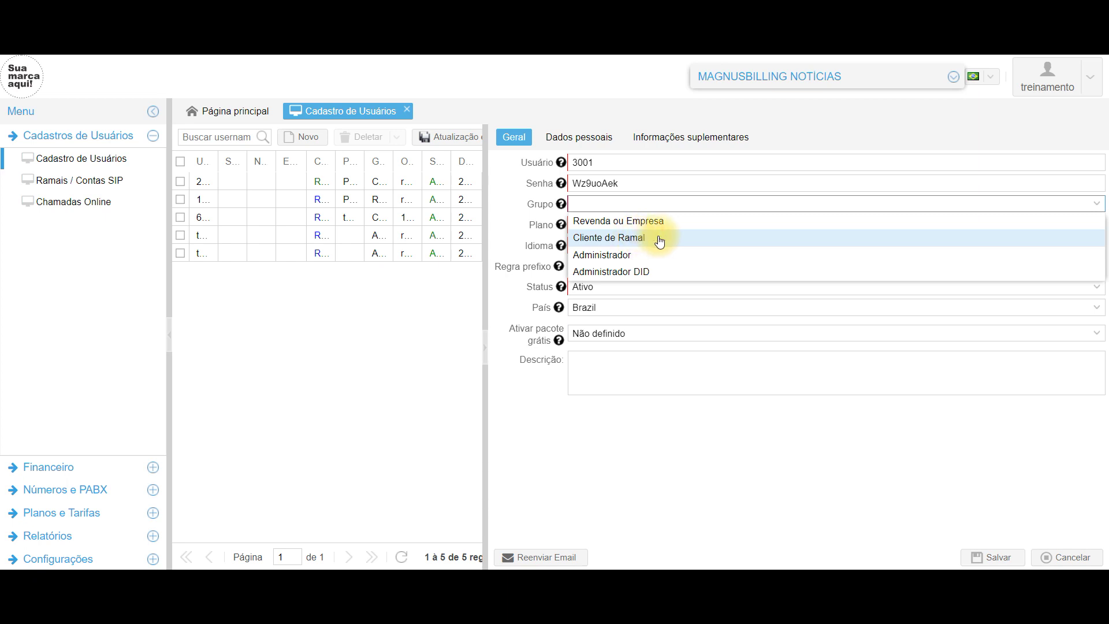
click(659, 237)
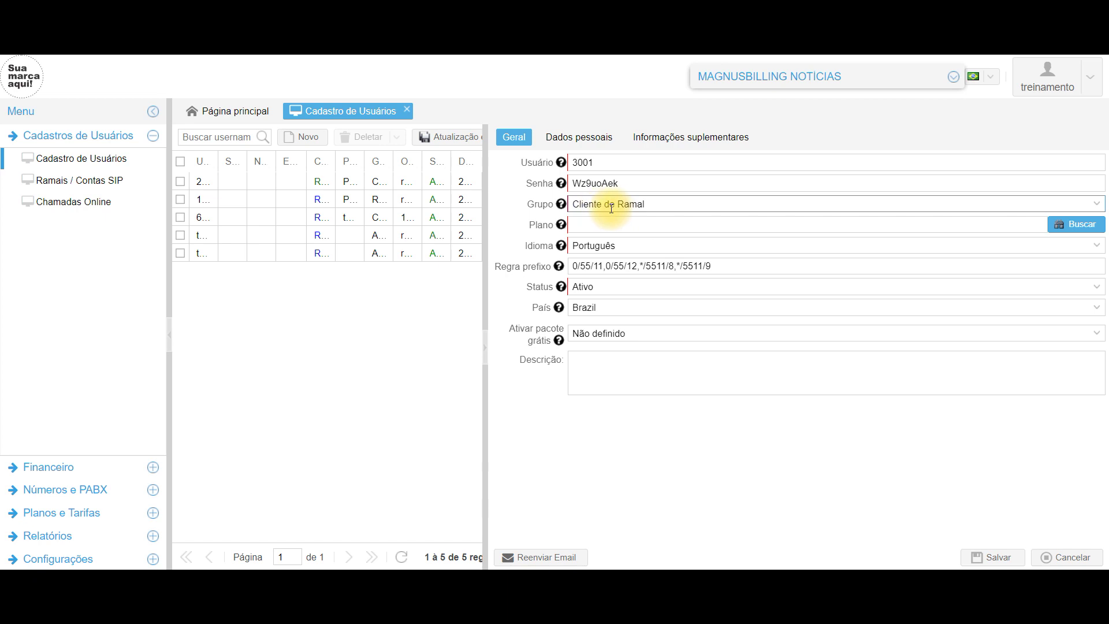
click(1078, 224)
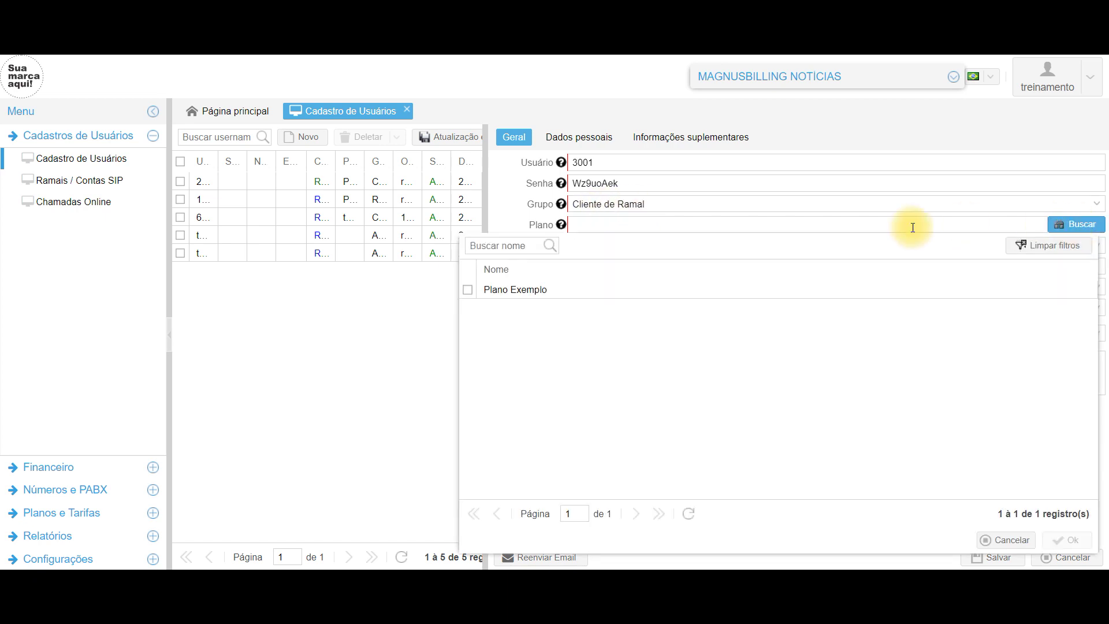
click(626, 290)
double_click(627, 290)
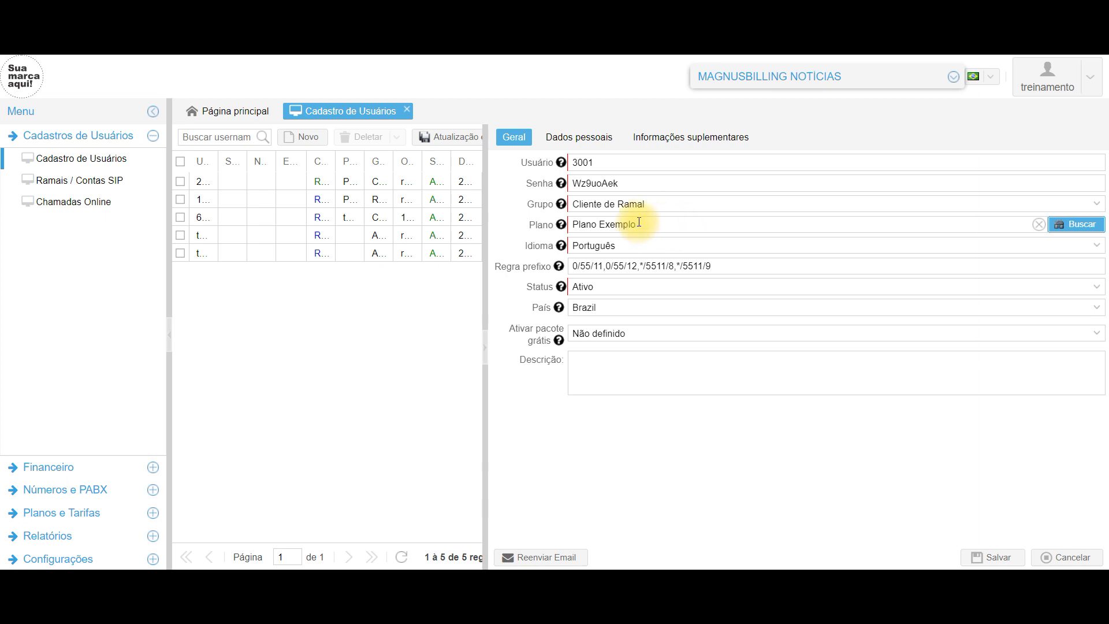
click(992, 557)
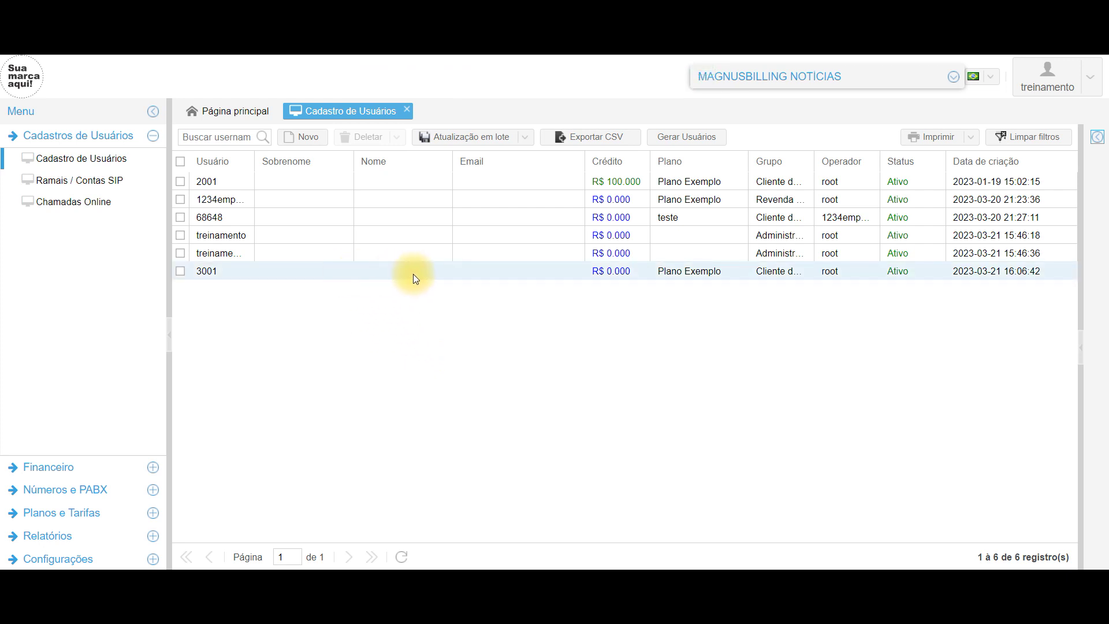
- Open Ramais / Contas SIP, check the user list, then return to SIP account 3001
click(79, 182)
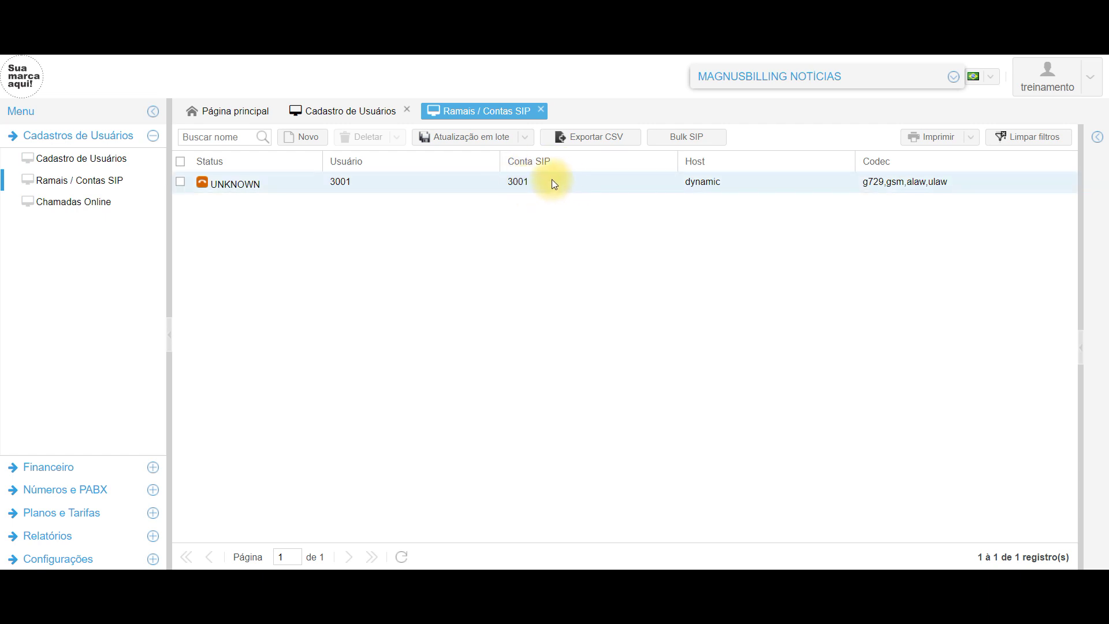
click(371, 113)
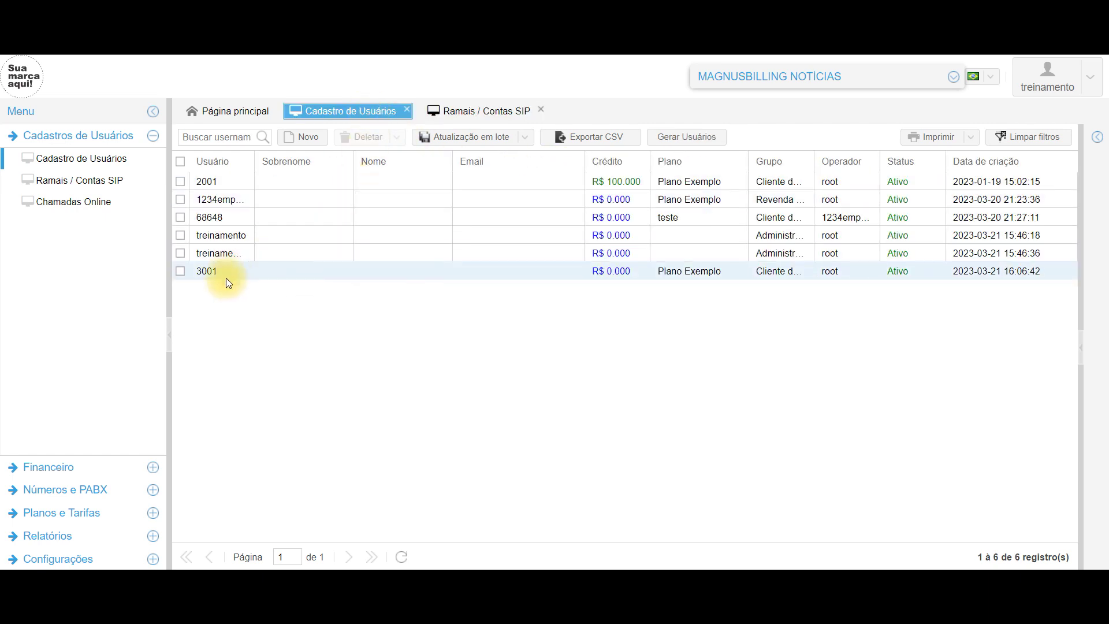
click(490, 112)
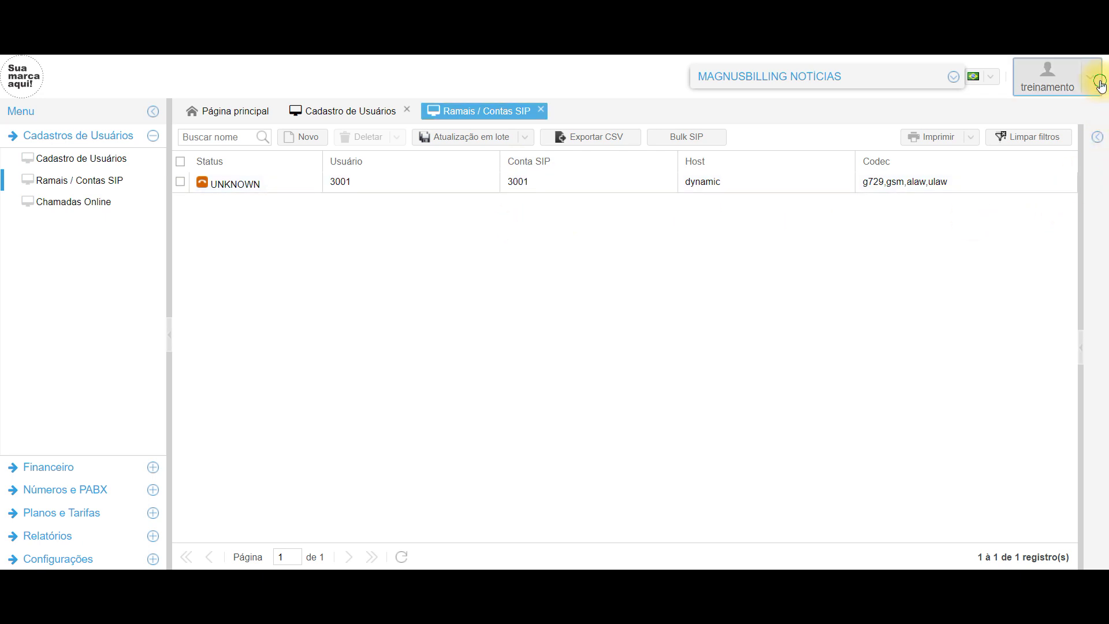
- Log out of the administrator session and confirm leaving
click(1090, 77)
click(1026, 197)
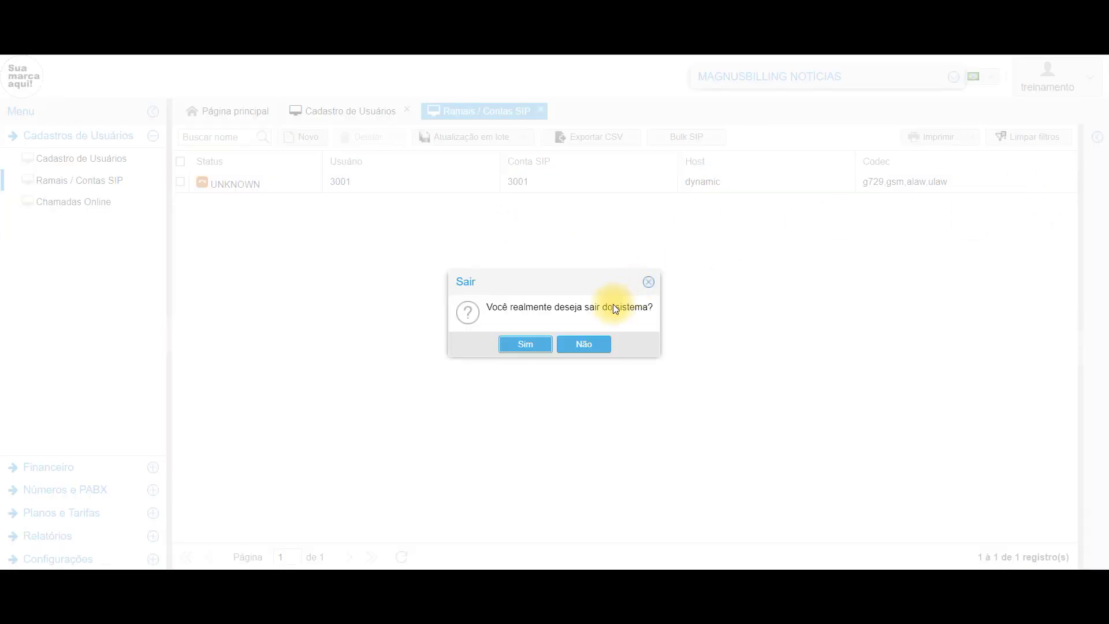
click(541, 344)
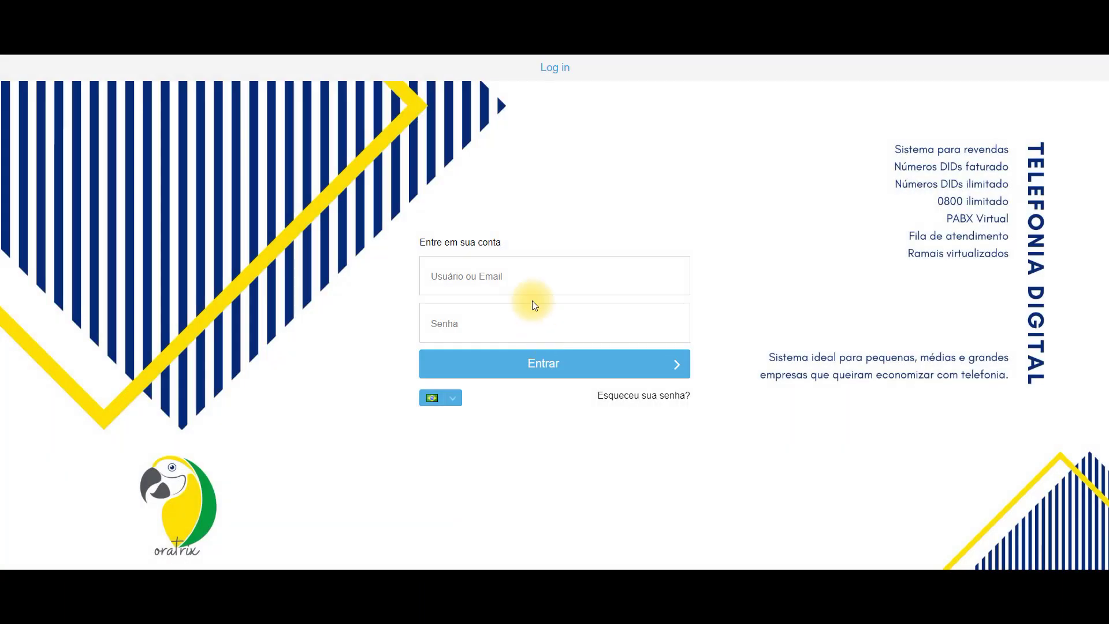
- Sign in with the DID administrator account's username and password
click(525, 281)
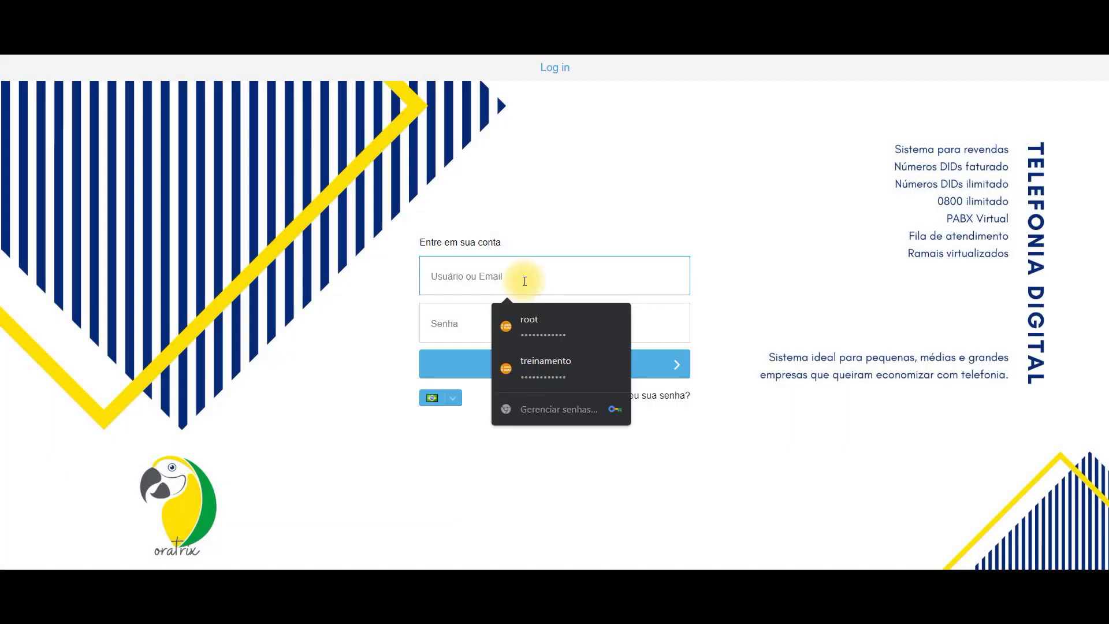
text(treinament)
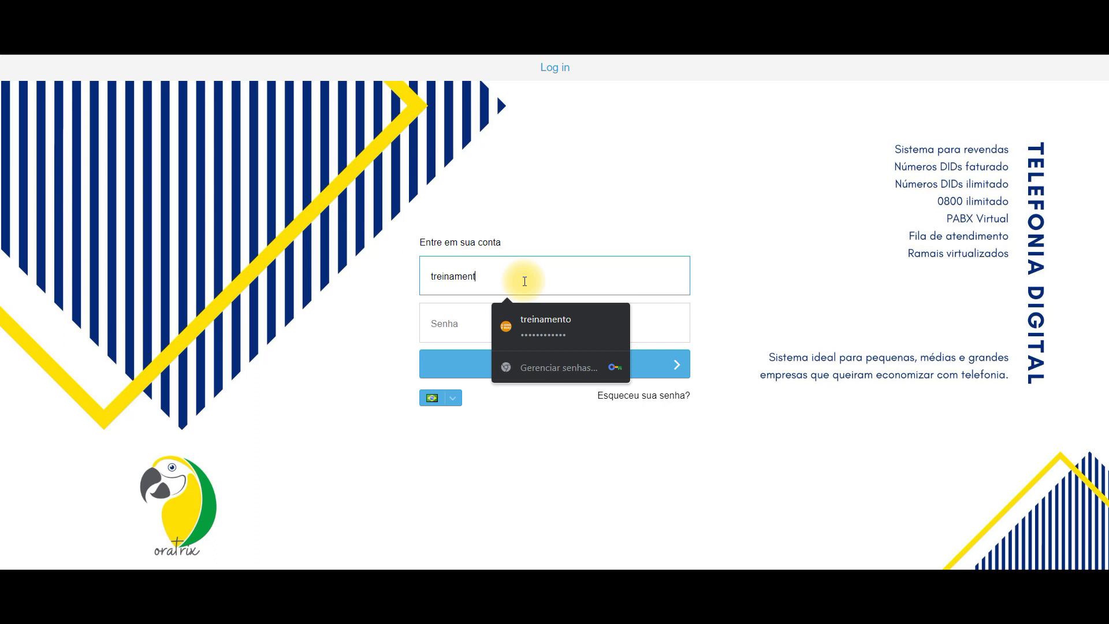
text(odid)
key(Tab)
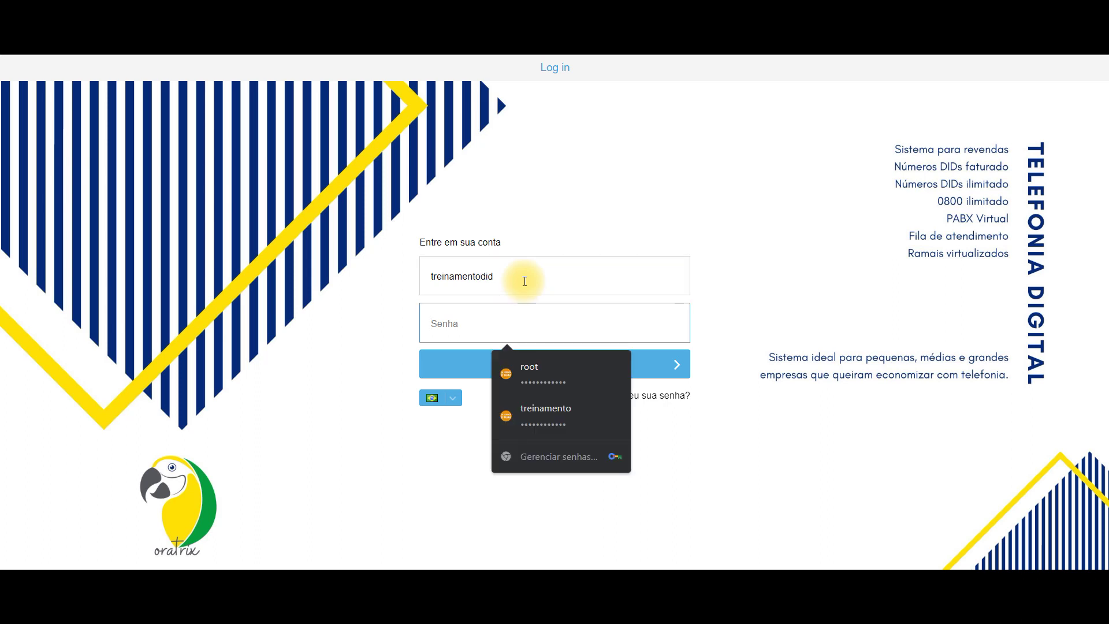
text(•••••••)
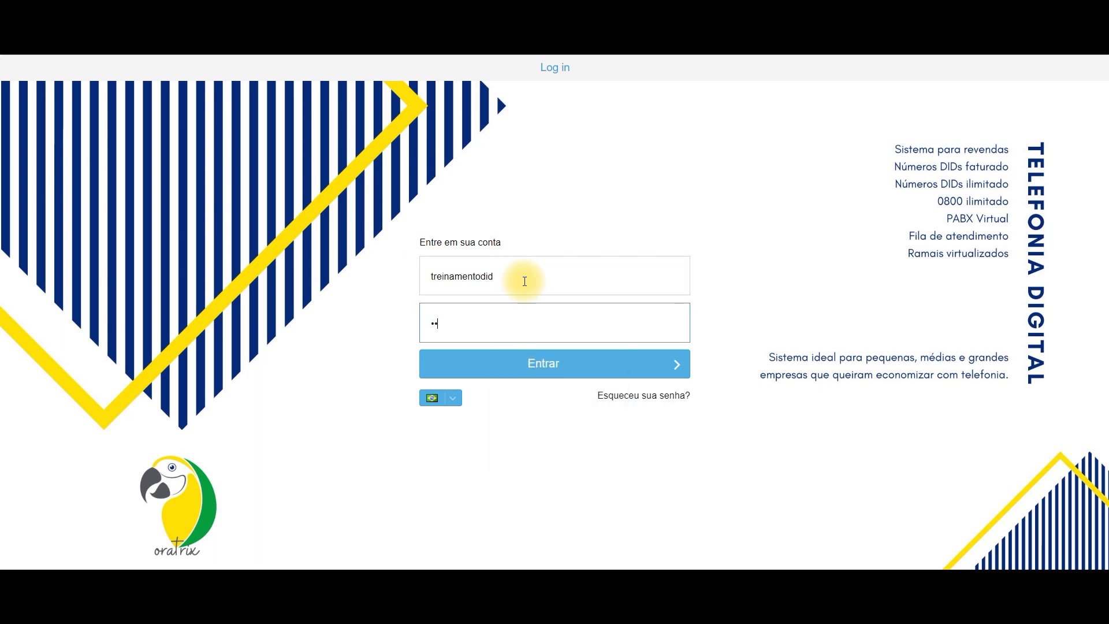
key(Return)
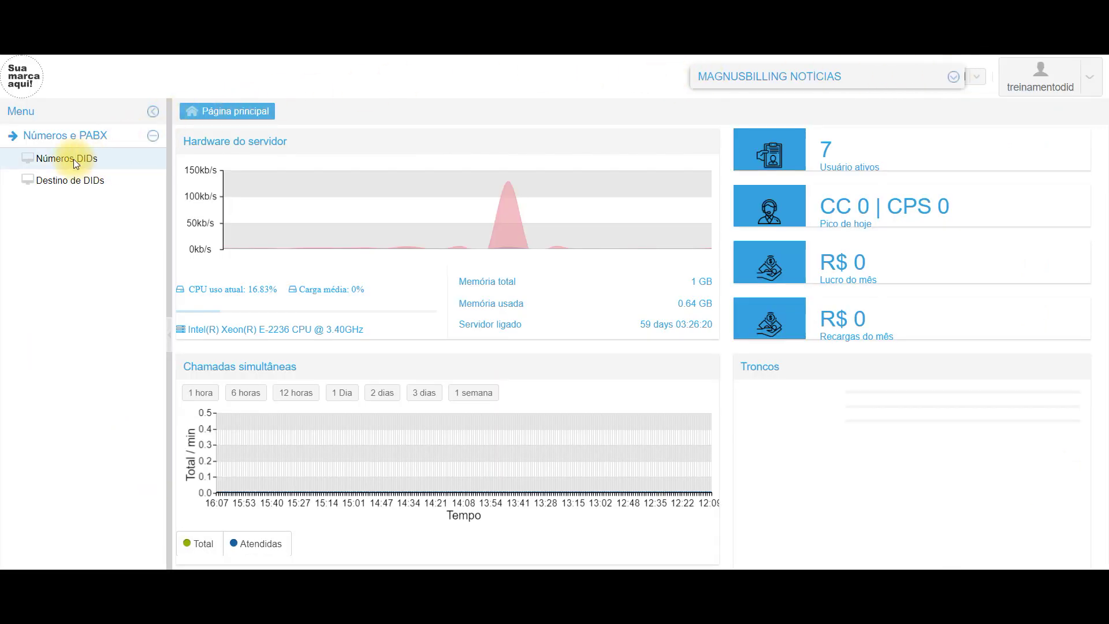
- Review the Números DIDs list, then open the Destino de DIDs list
click(88, 160)
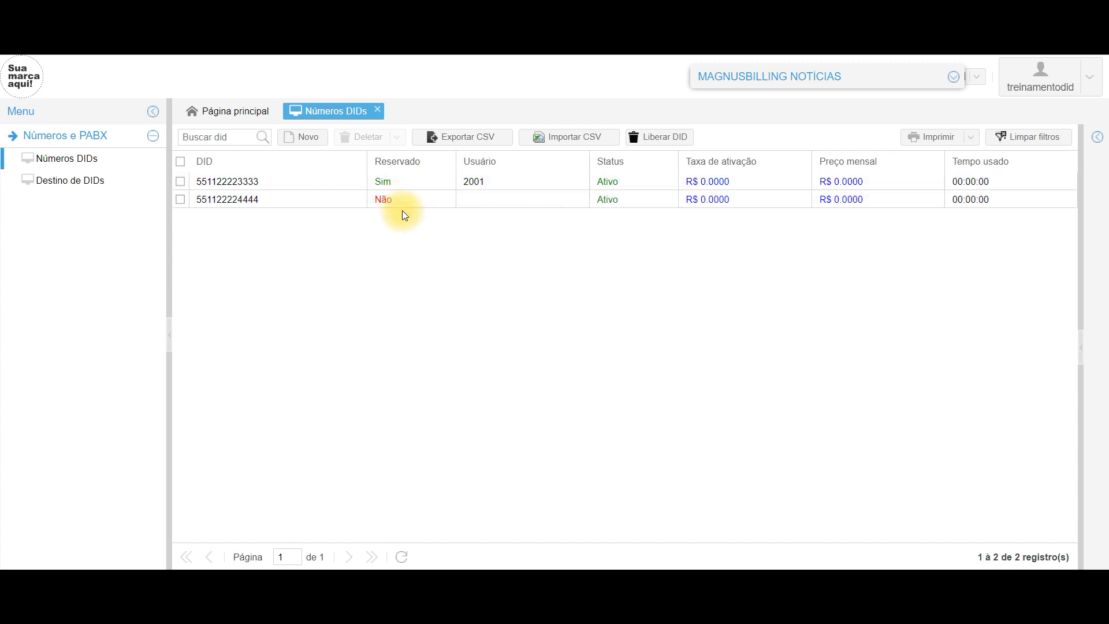
click(91, 182)
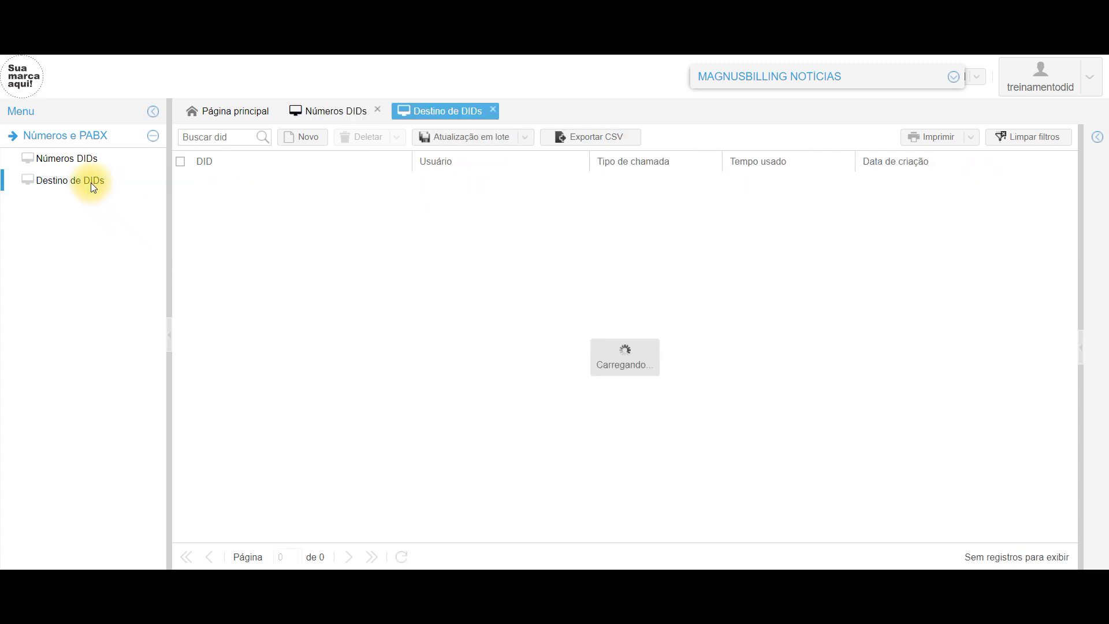
click(303, 140)
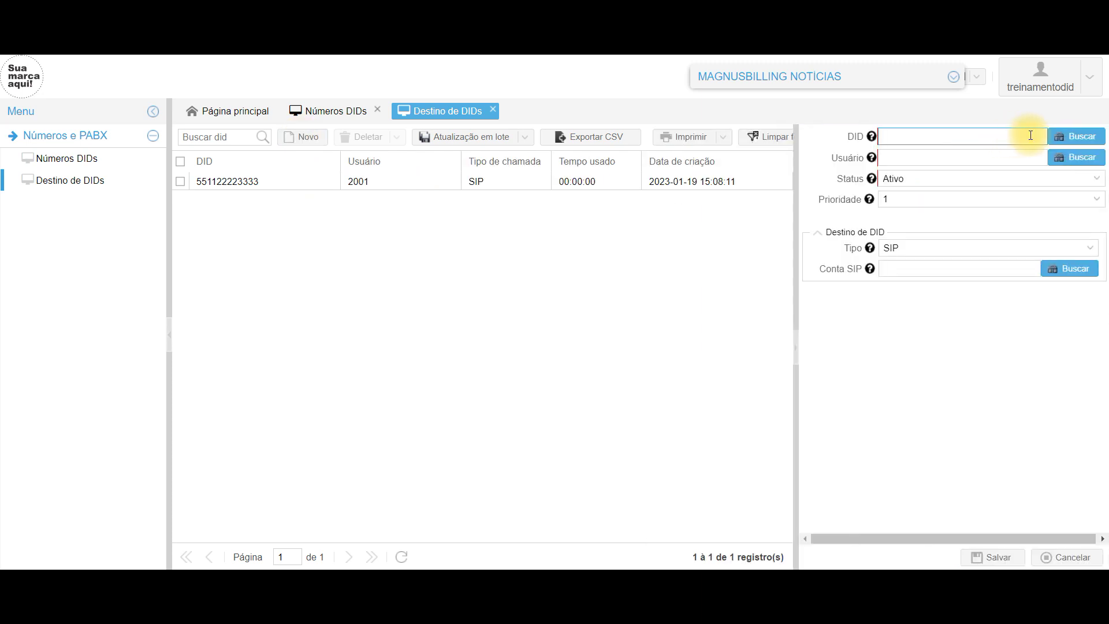
click(1078, 139)
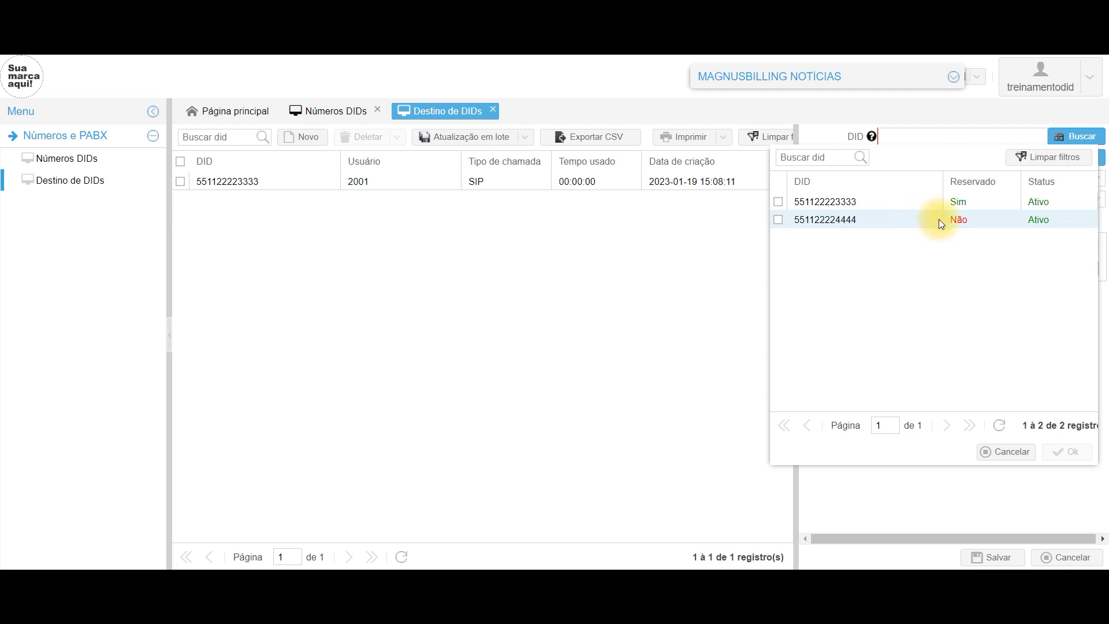
double_click(982, 224)
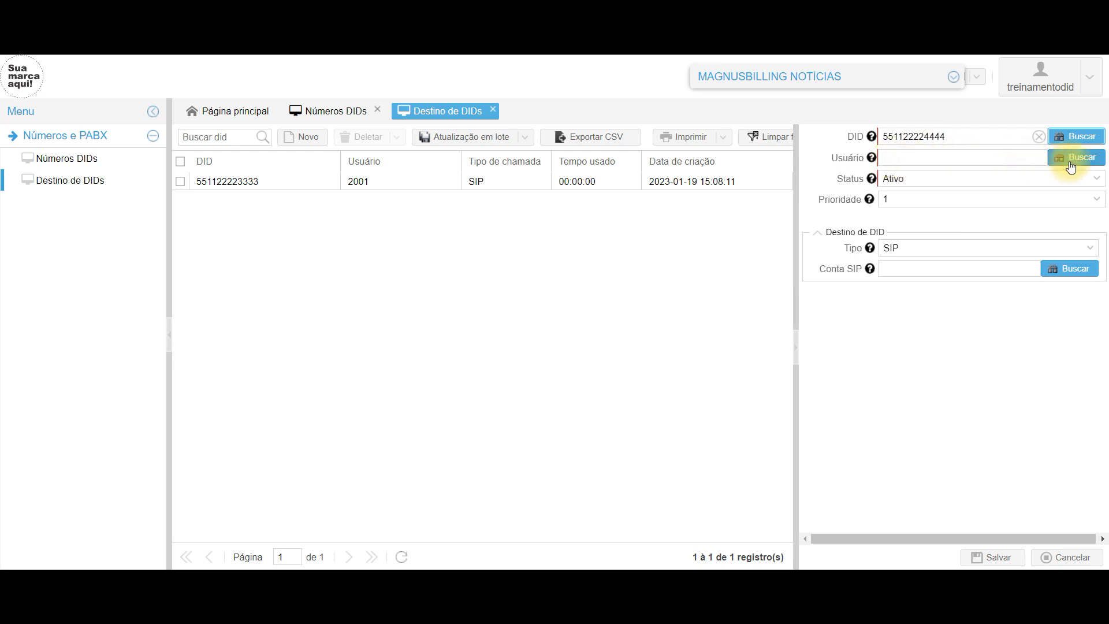
click(1076, 161)
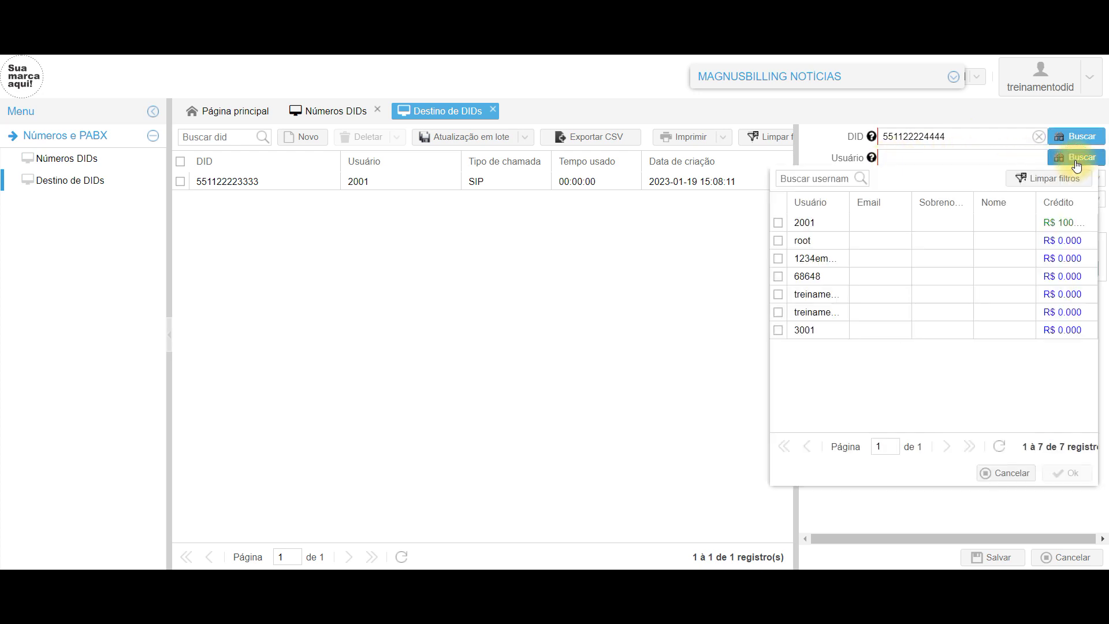
double_click(868, 327)
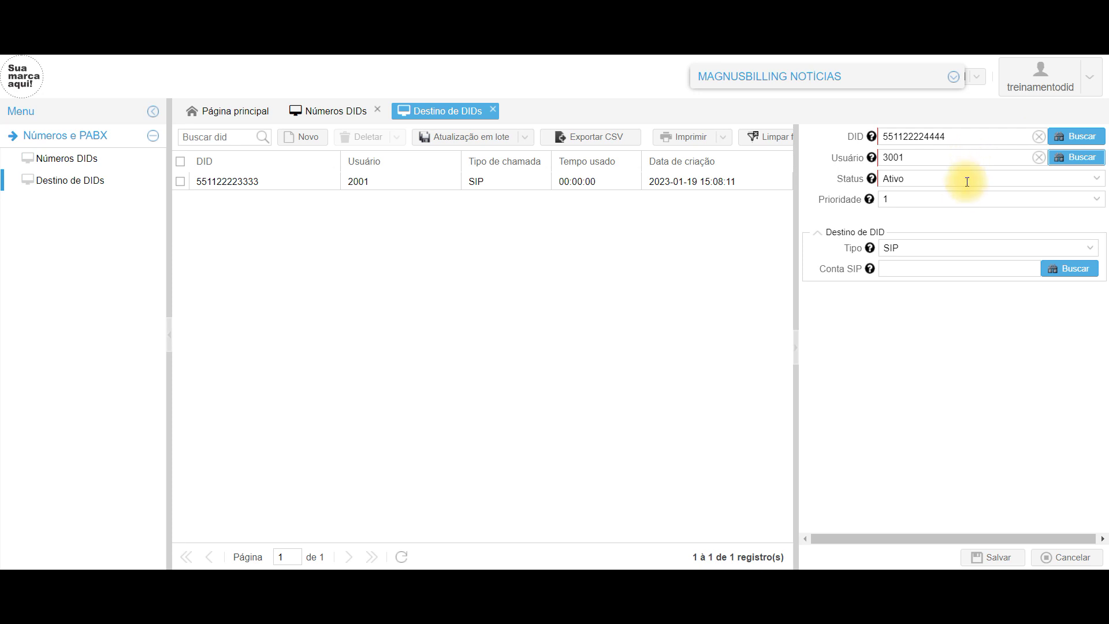
click(960, 250)
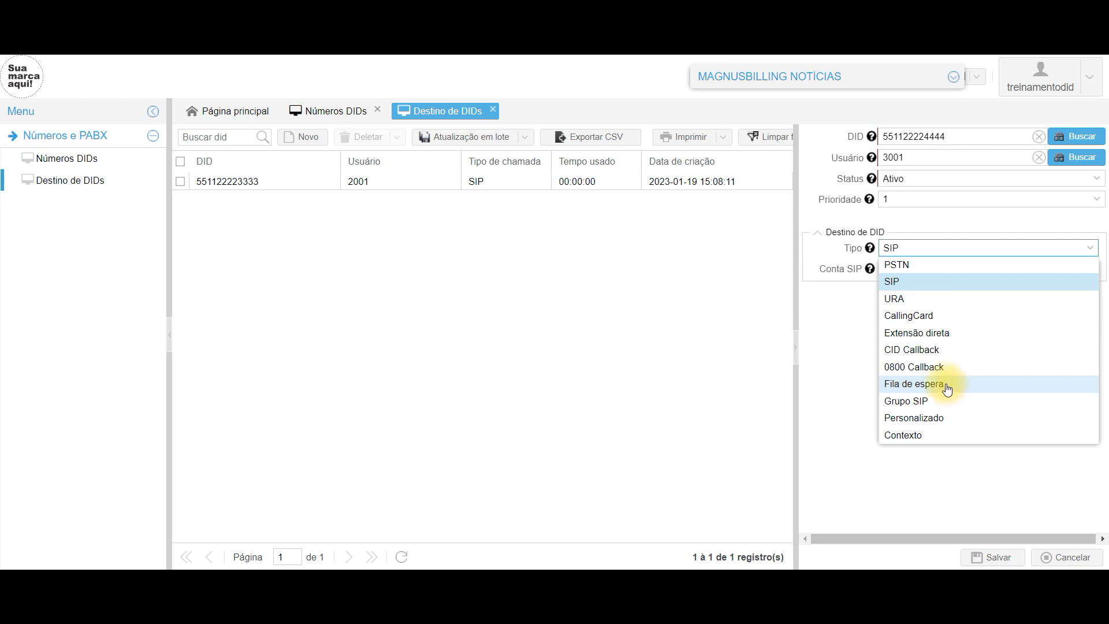
click(919, 281)
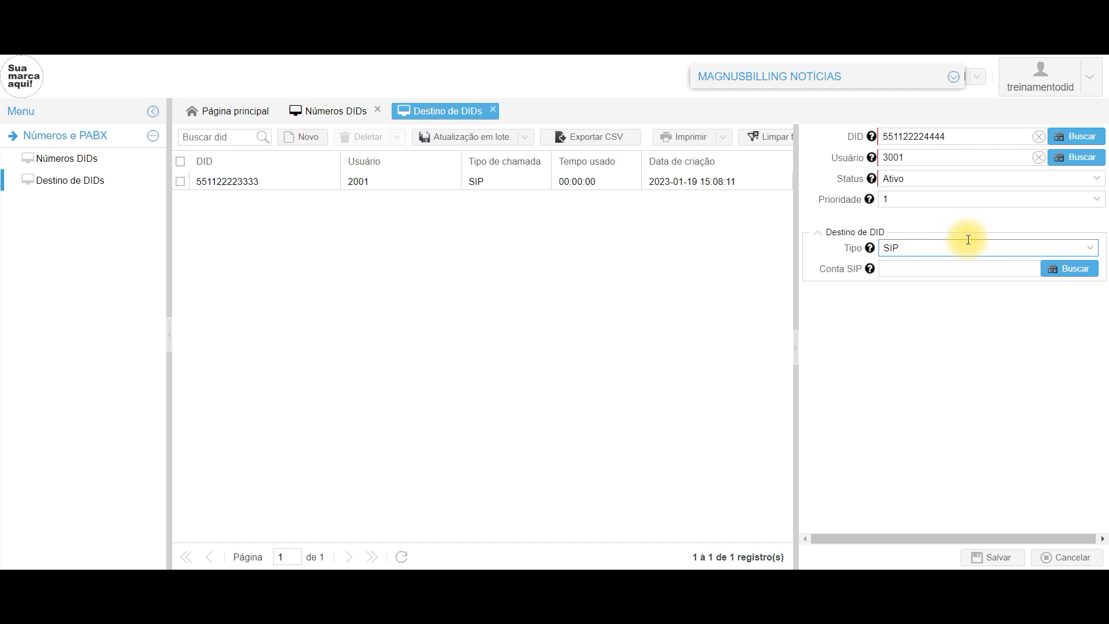
click(1077, 270)
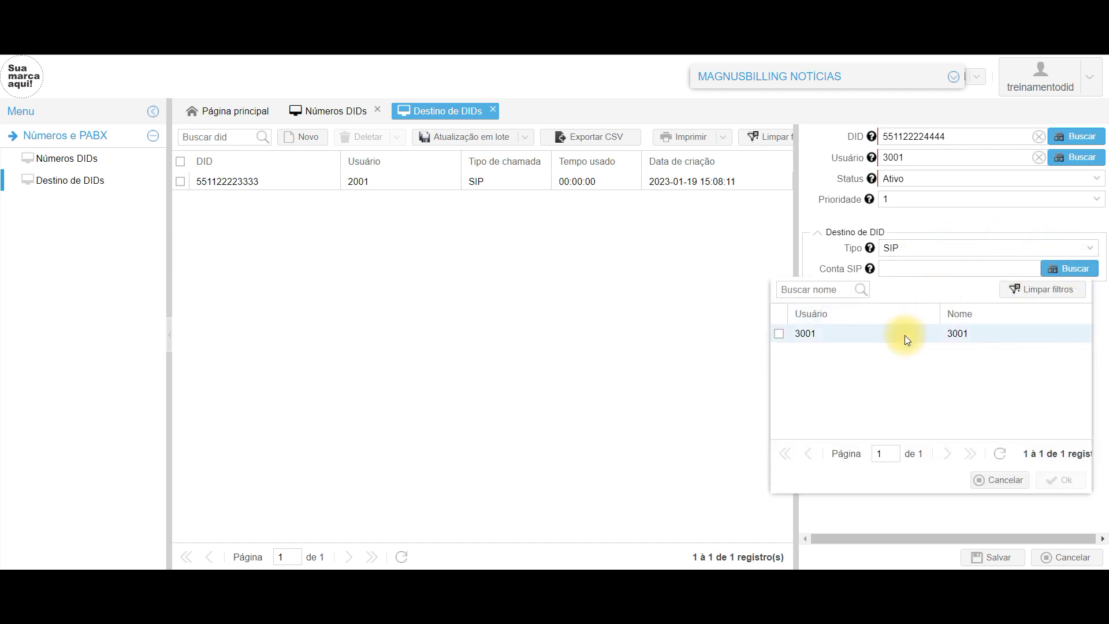
double_click(905, 335)
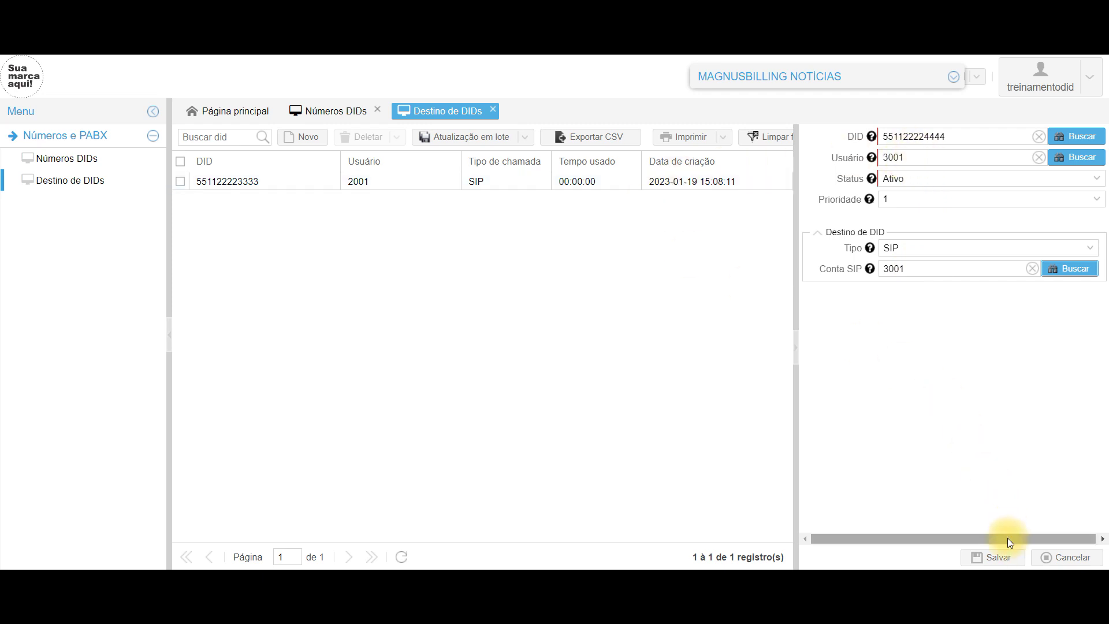
click(999, 557)
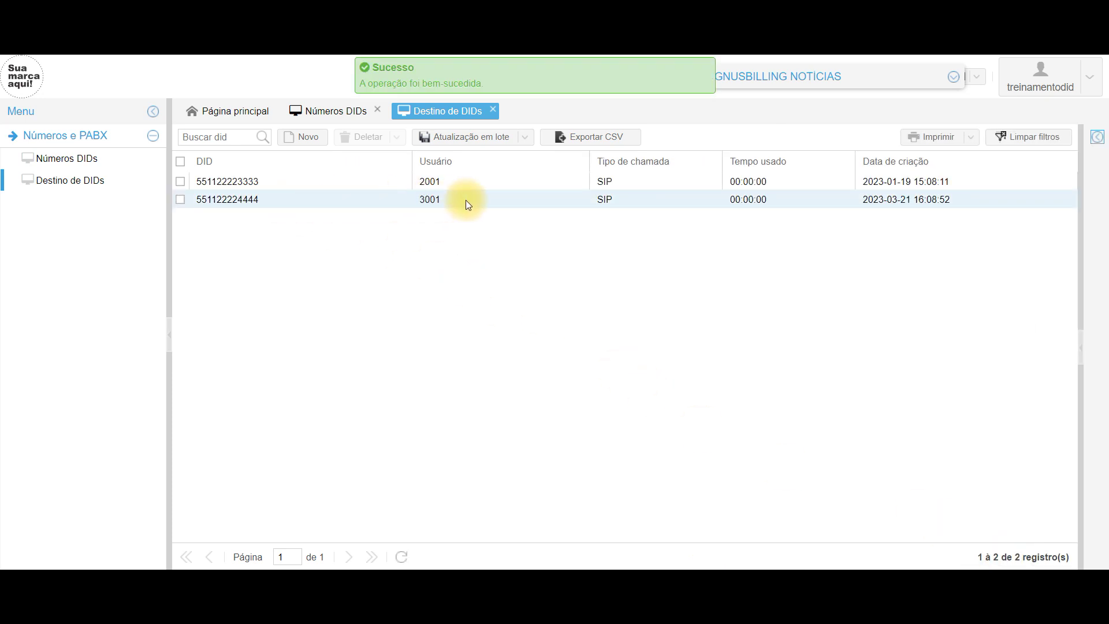
- Log out of the DID administrator session and confirm
click(1096, 88)
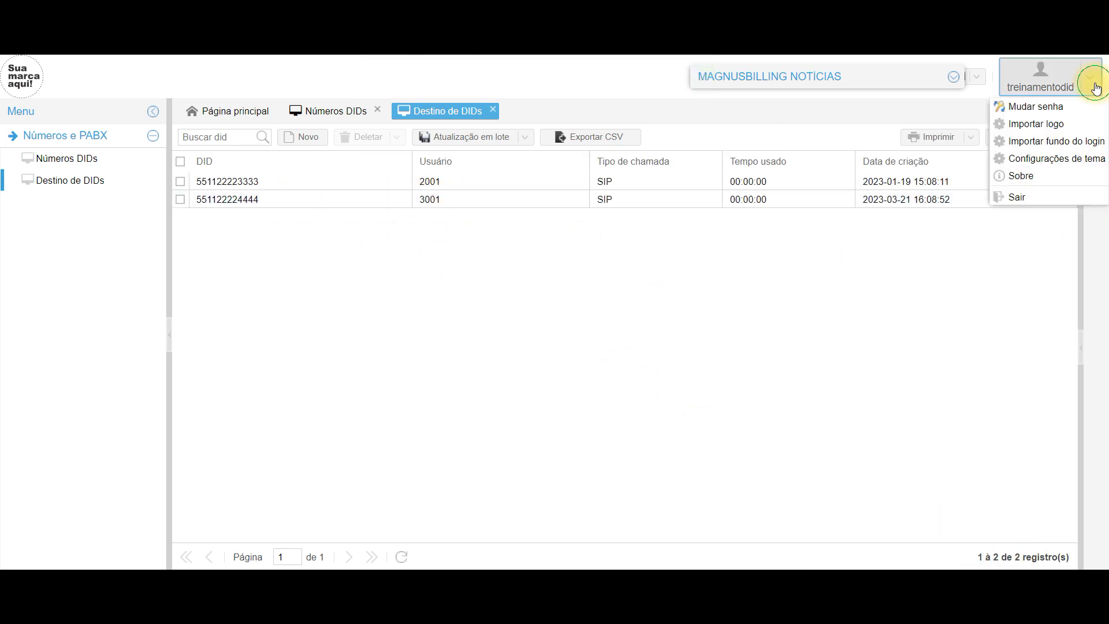
click(1030, 202)
click(527, 345)
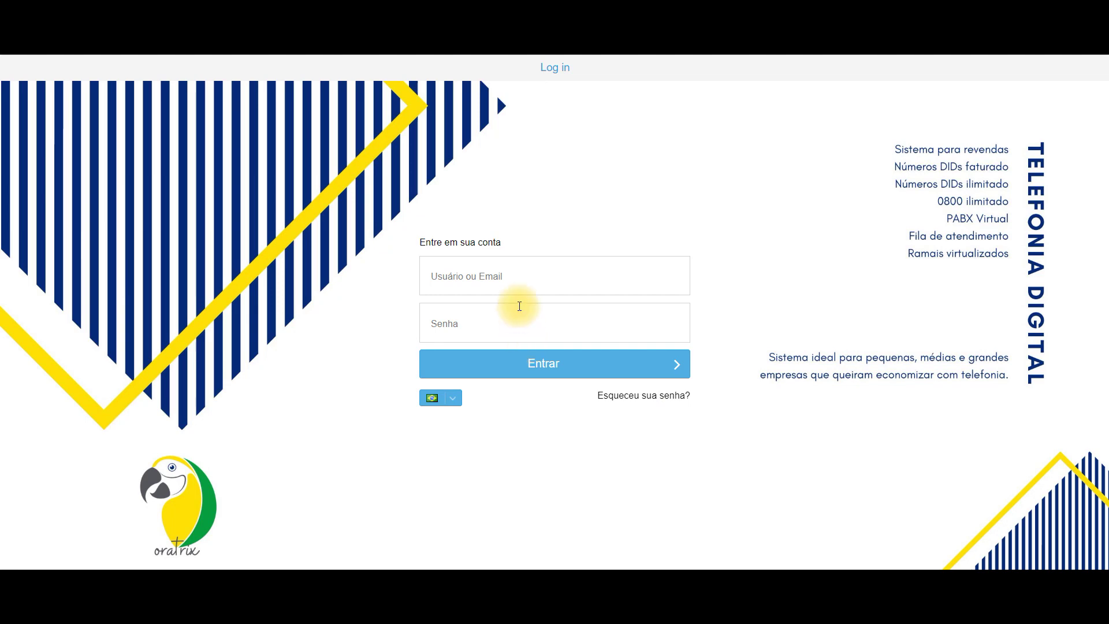
- Sign back in with the saved administrator login
click(515, 280)
click(558, 370)
click(556, 366)
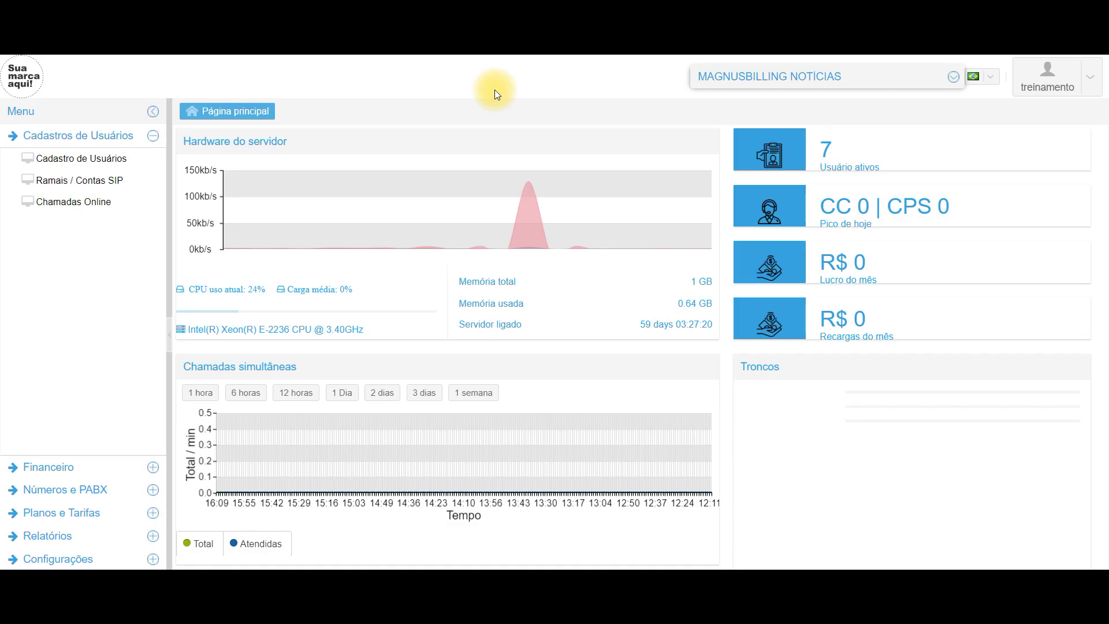
click(92, 181)
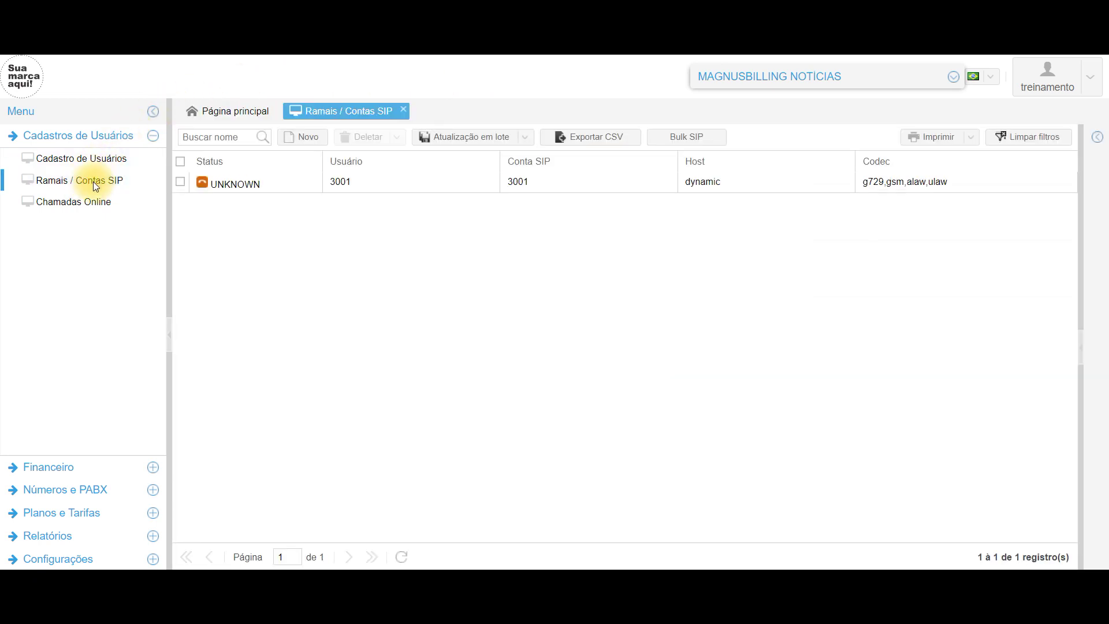
click(535, 184)
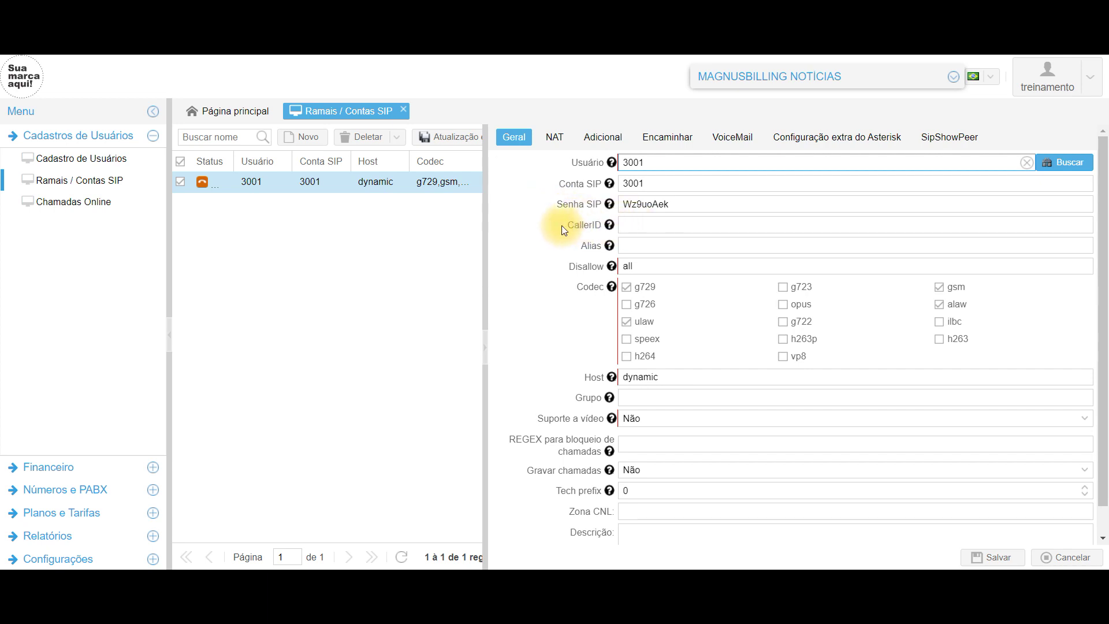
click(639, 227)
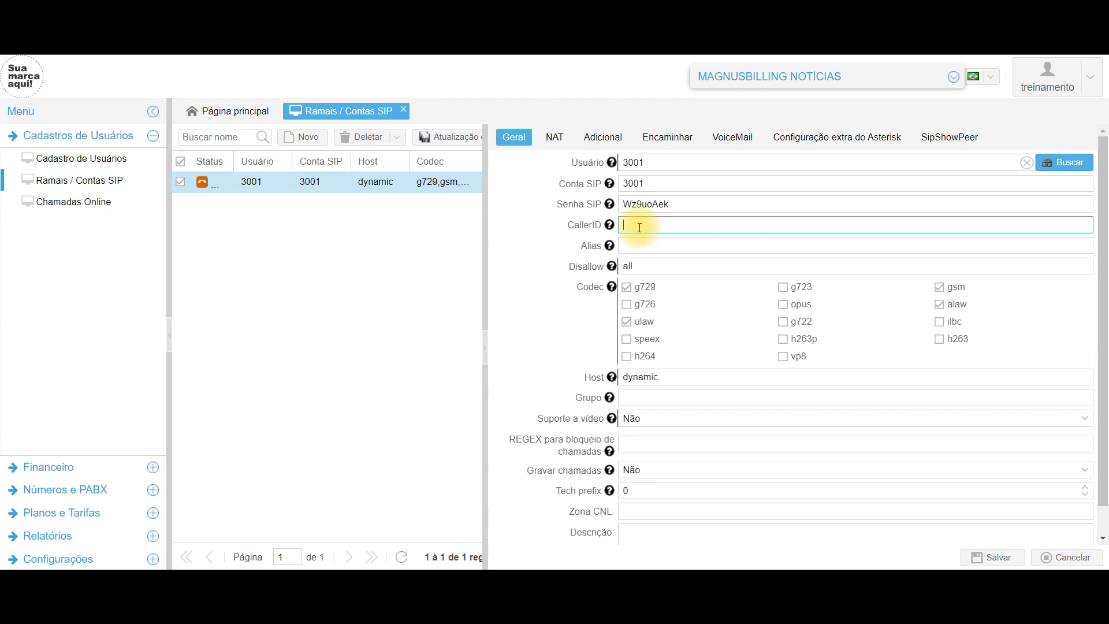
drag(635, 223, 626, 223)
key(BackSpace)
text(55)
key(BackSpace)
text(3)
key(BackSpace)
text(4)
click(995, 558)
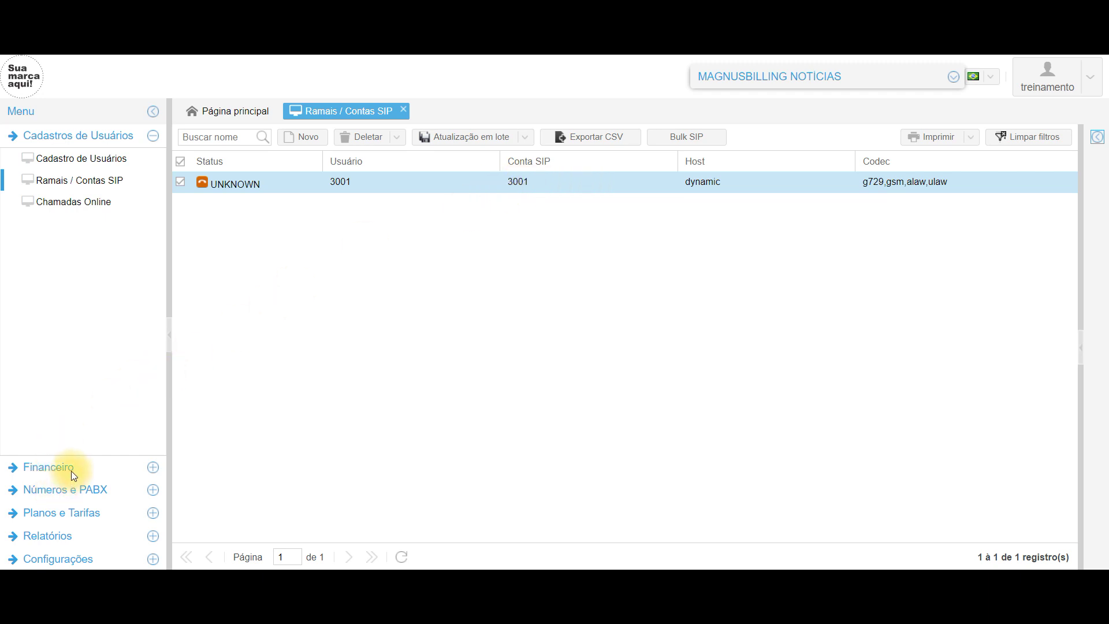
- Open Destino de DIDs, Cadastro de Usuários (3001 at R$ 0.000) and the user recharges list
click(74, 489)
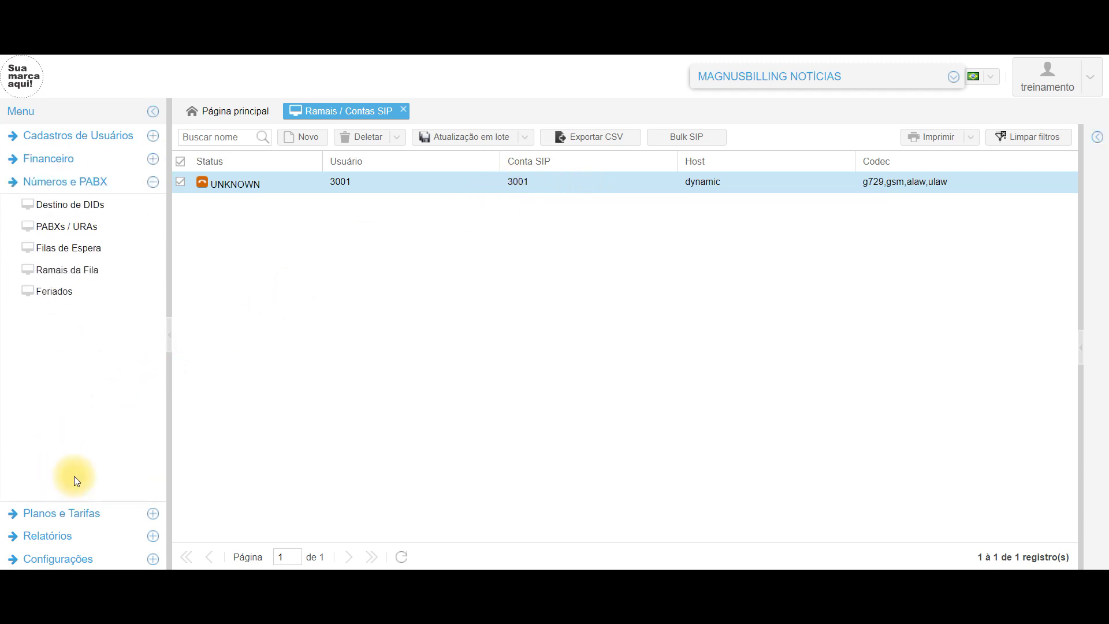
click(83, 214)
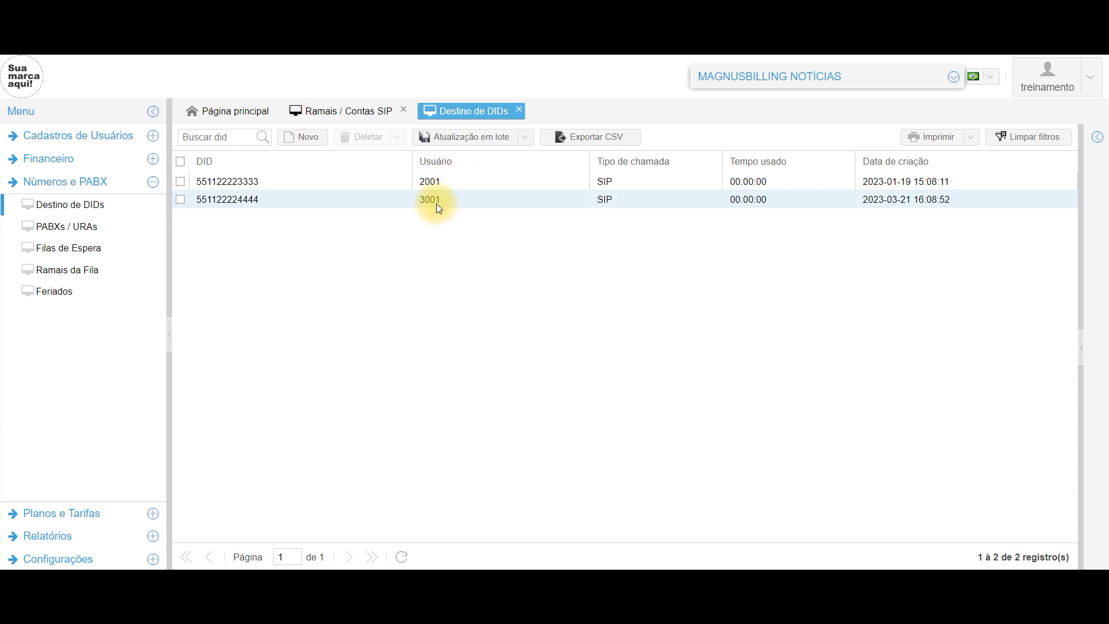
click(78, 135)
click(106, 154)
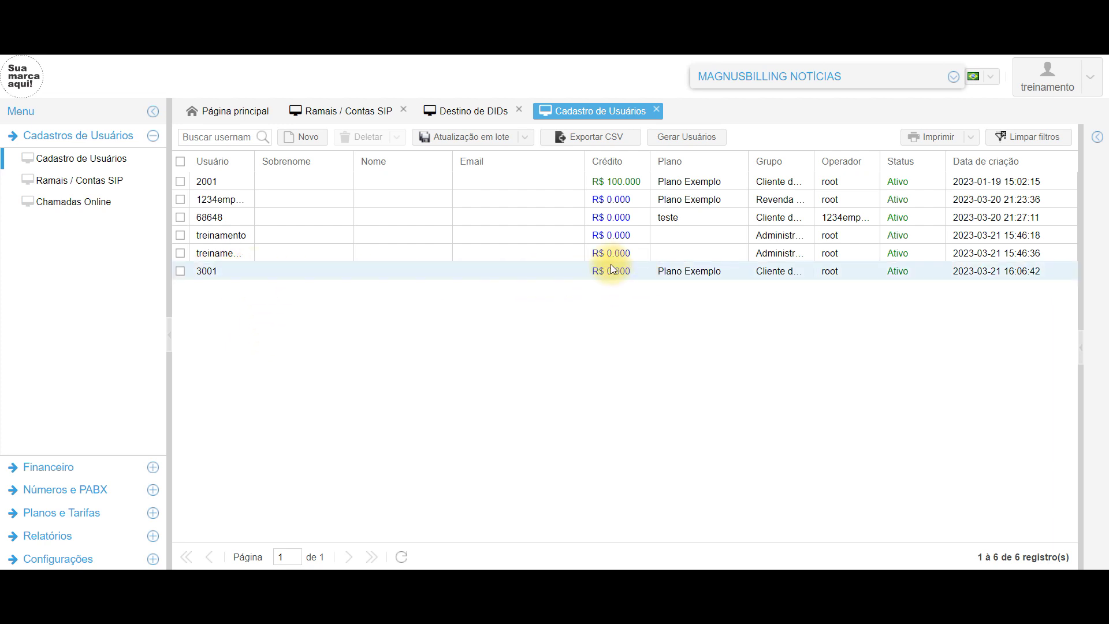
click(64, 471)
click(74, 179)
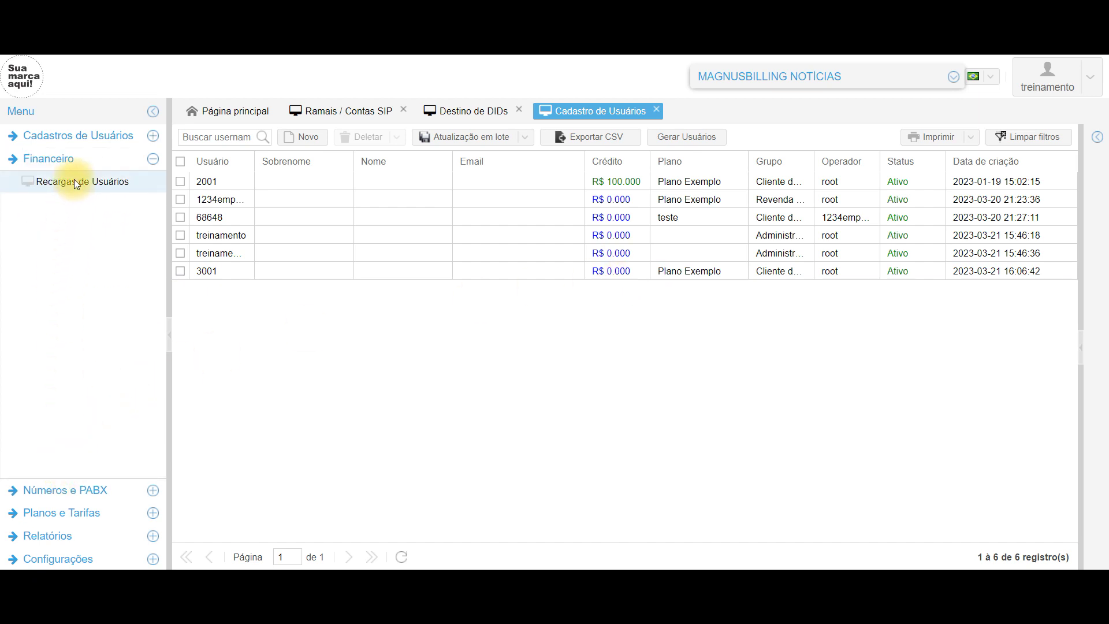
- Create a new recharge for user 3001 with Crédito 100,0000 and Descrição '100', and save it
click(313, 140)
click(1075, 136)
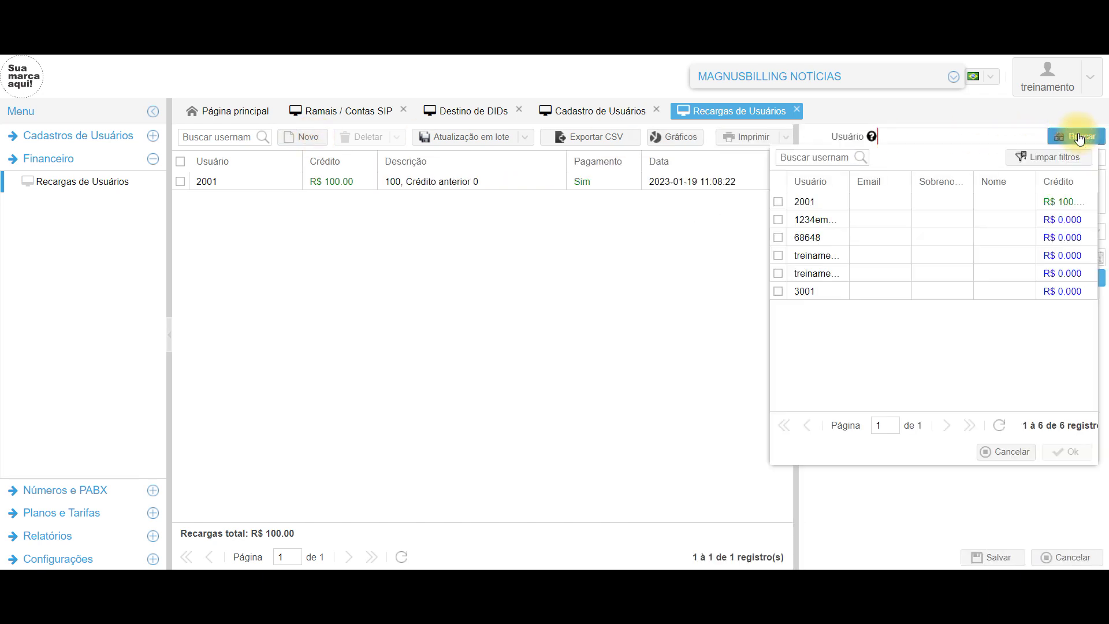
double_click(845, 294)
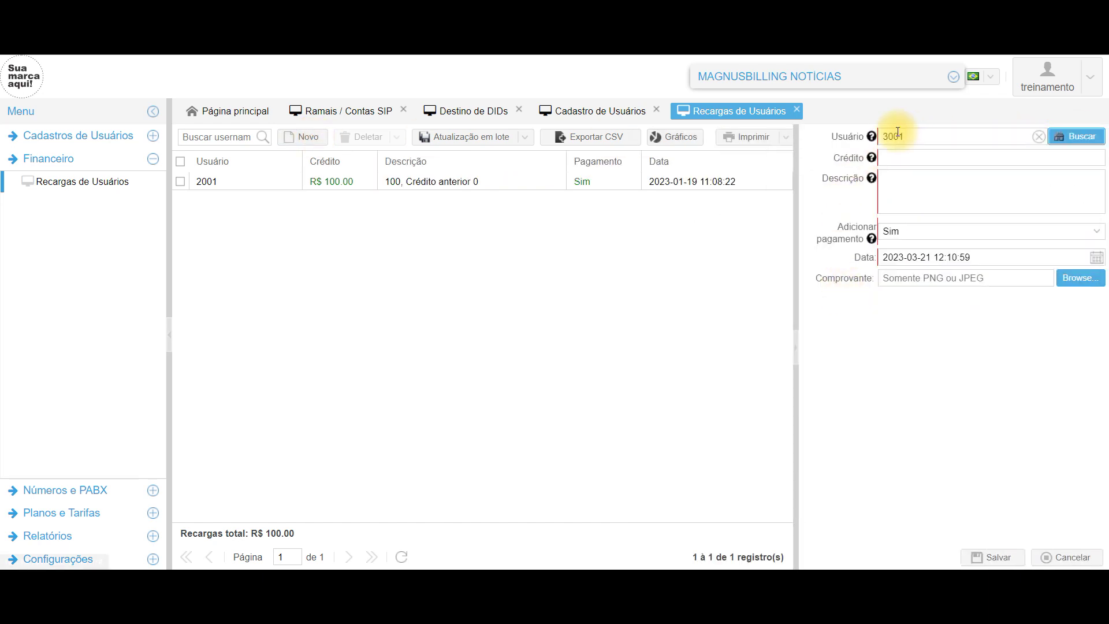
click(951, 159)
text(10)
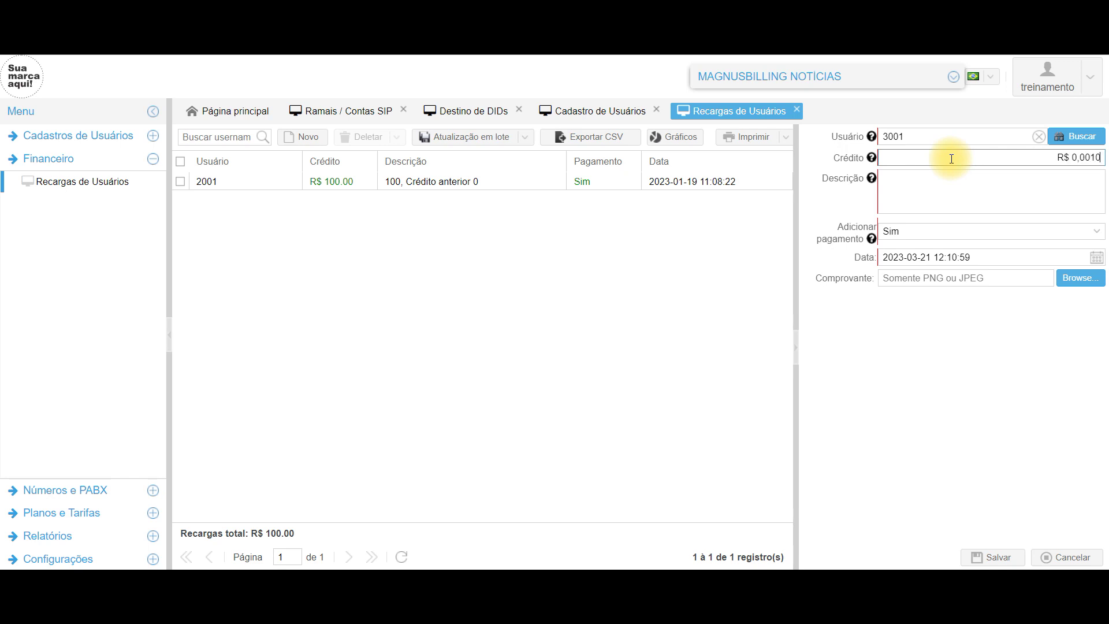
text(0,0000)
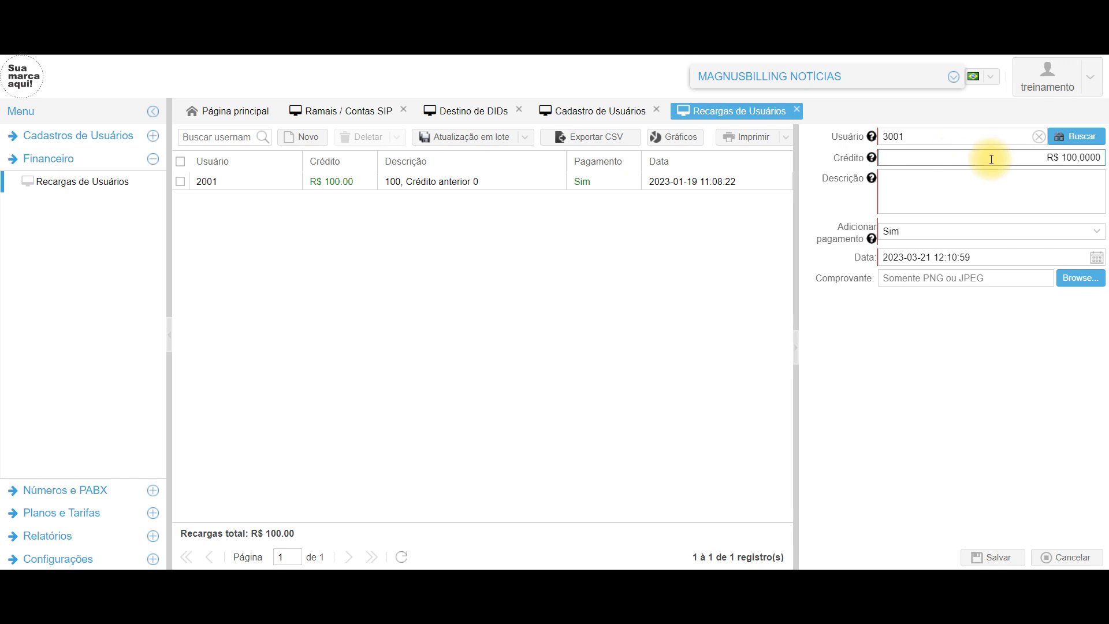
click(1015, 181)
text(100)
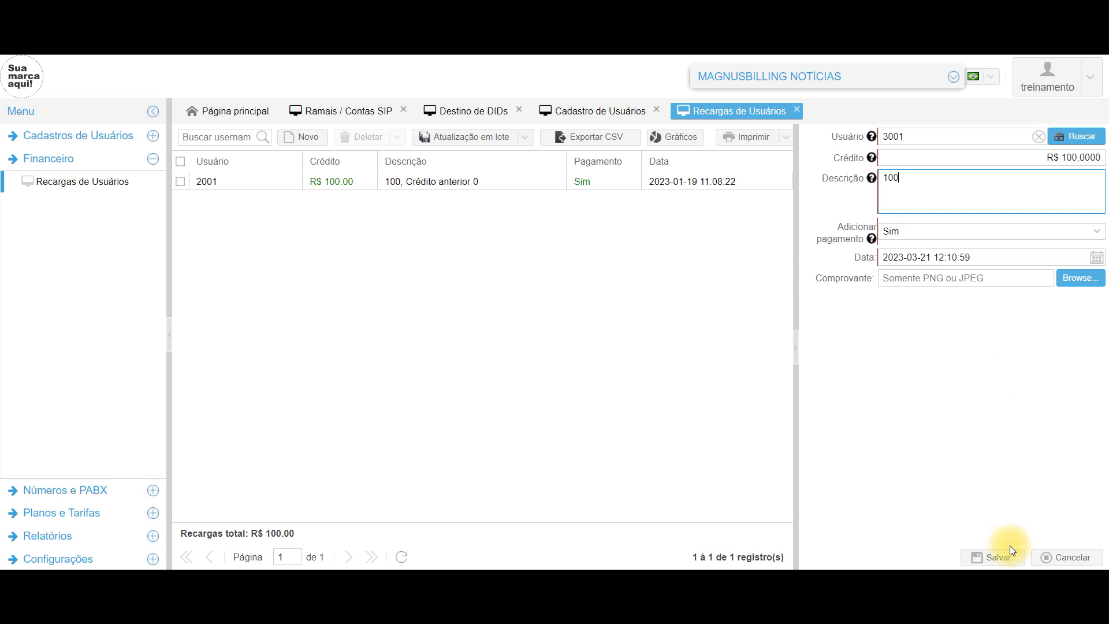
click(1000, 558)
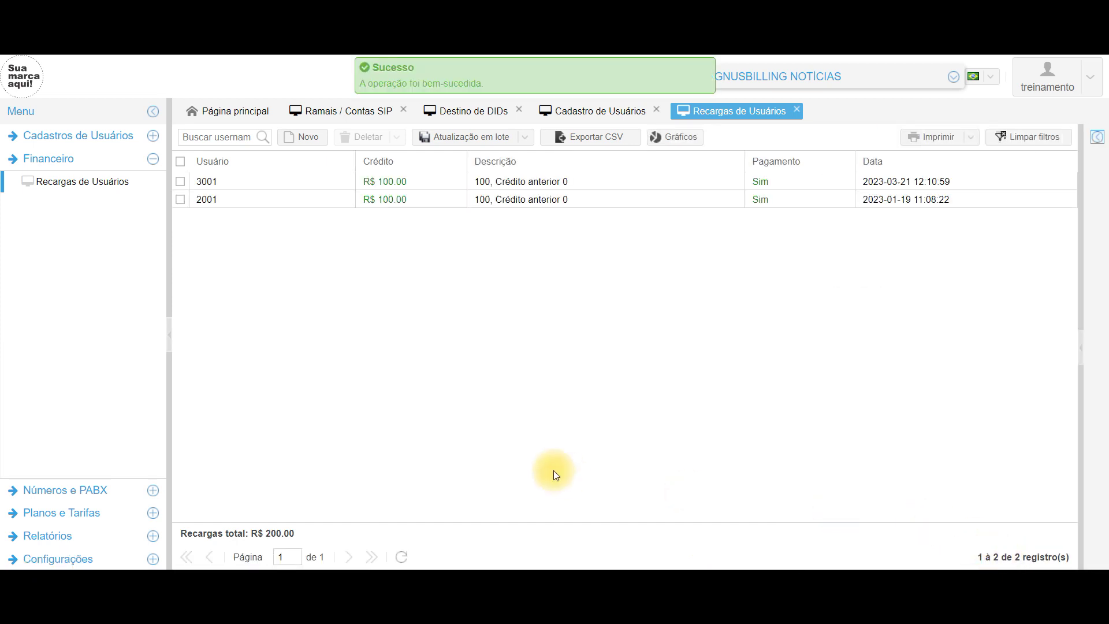
click(122, 135)
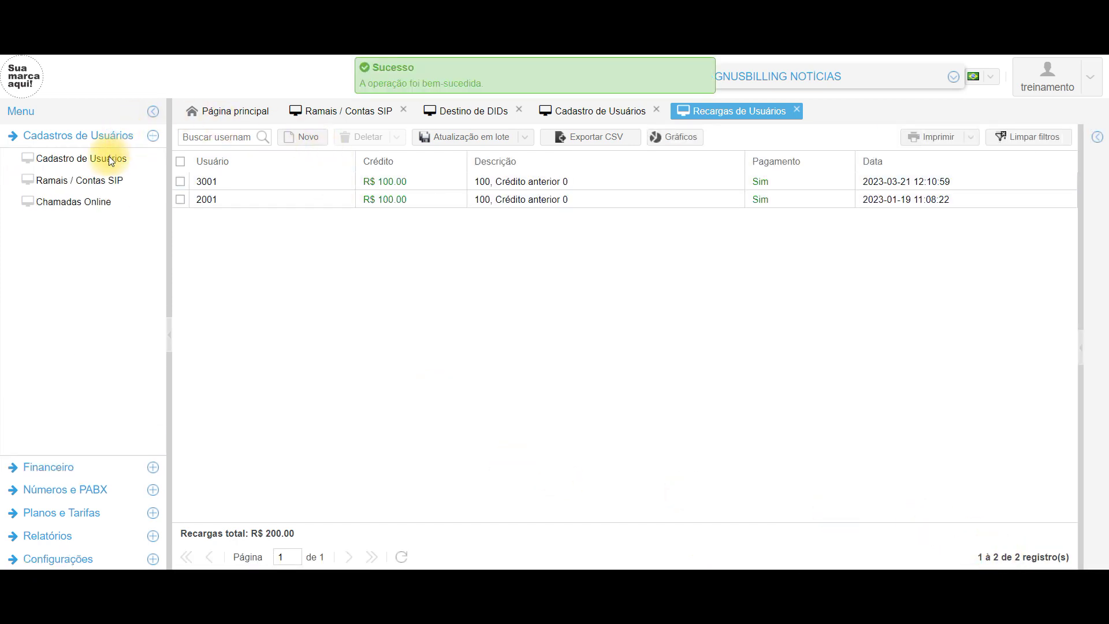
- Refresh the user list to confirm 3001's credit reads R$ 100.000, then return to Ramais / Contas SIP
click(109, 157)
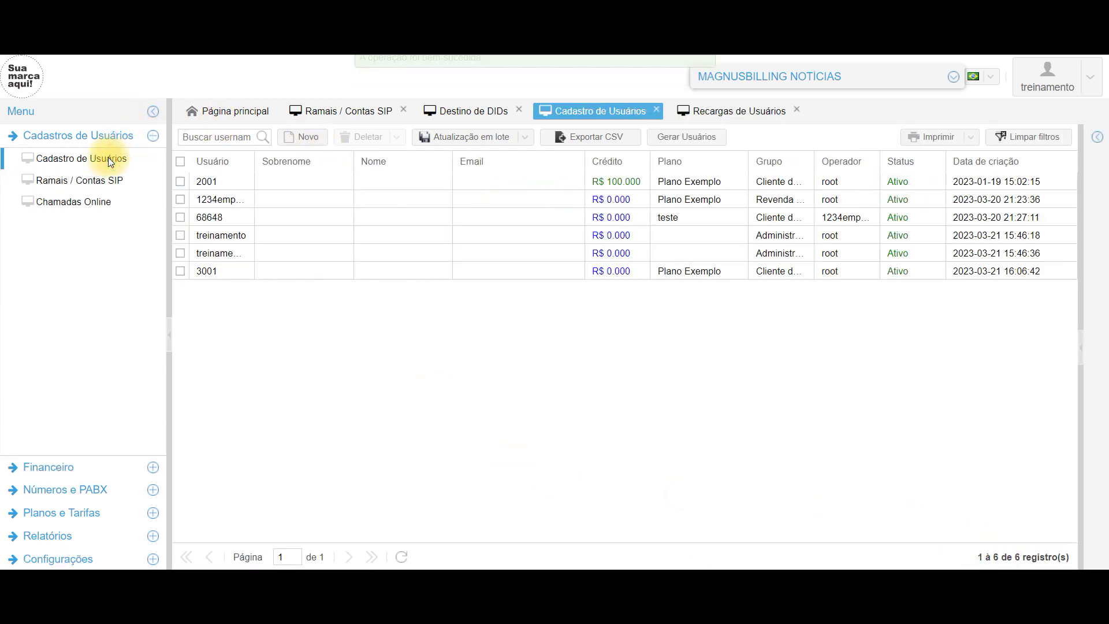
click(403, 558)
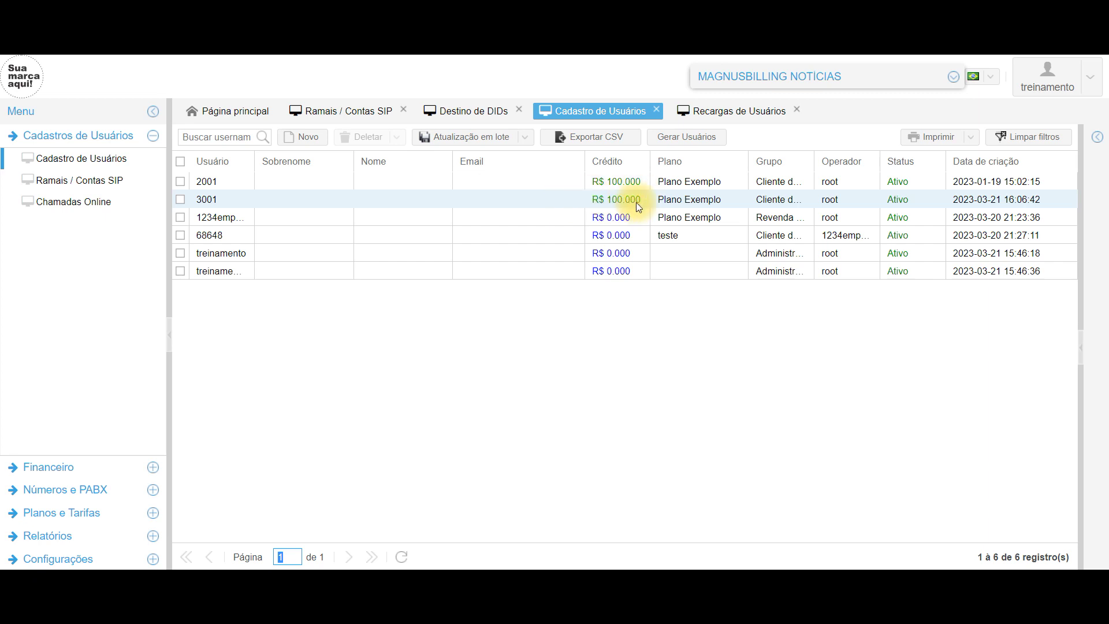
click(636, 202)
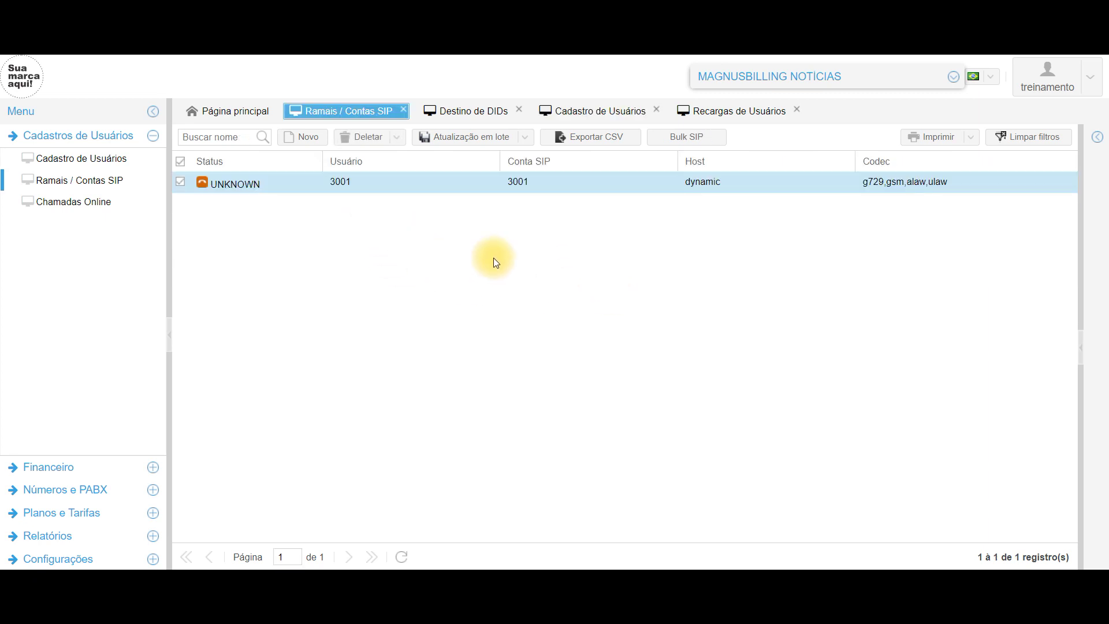